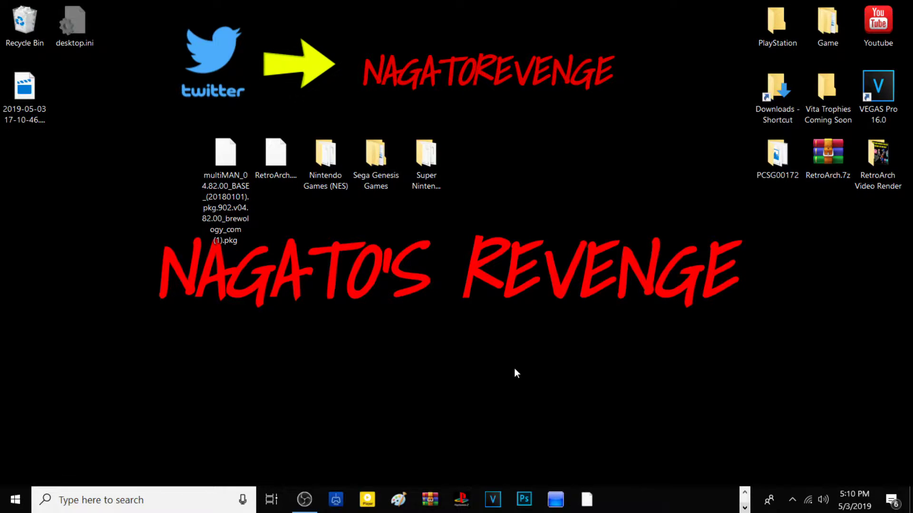
Select the multiMAN 04.82.00 .pkg file among the desktop icons.
left_click(226, 161)
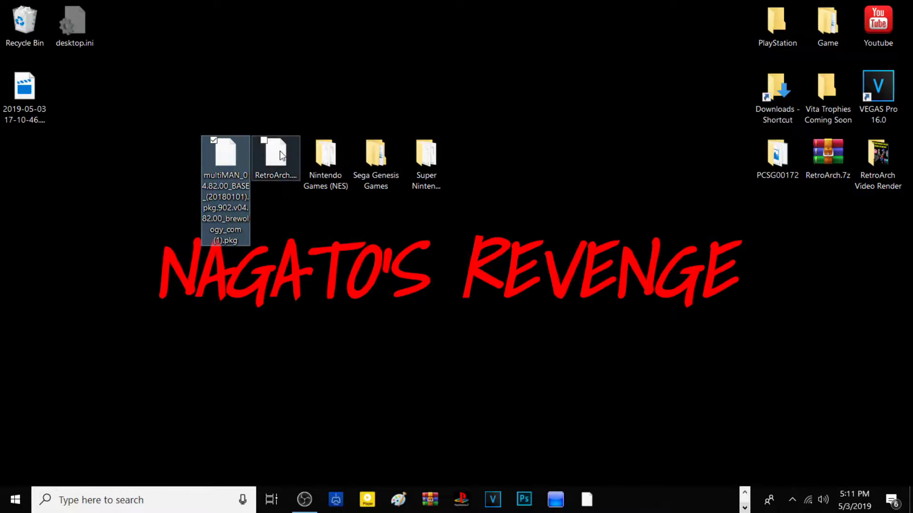
left_click(290, 135)
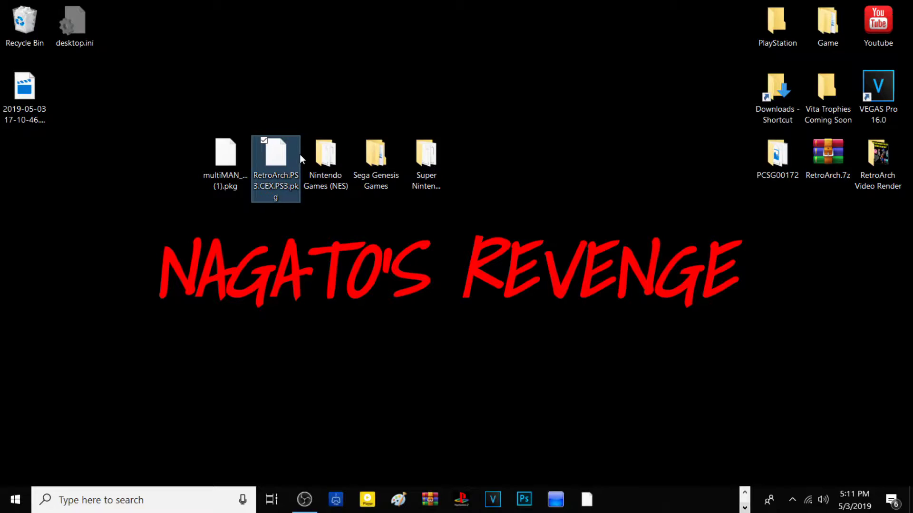
left_click(380, 153)
left_click(437, 143)
left_click(332, 151)
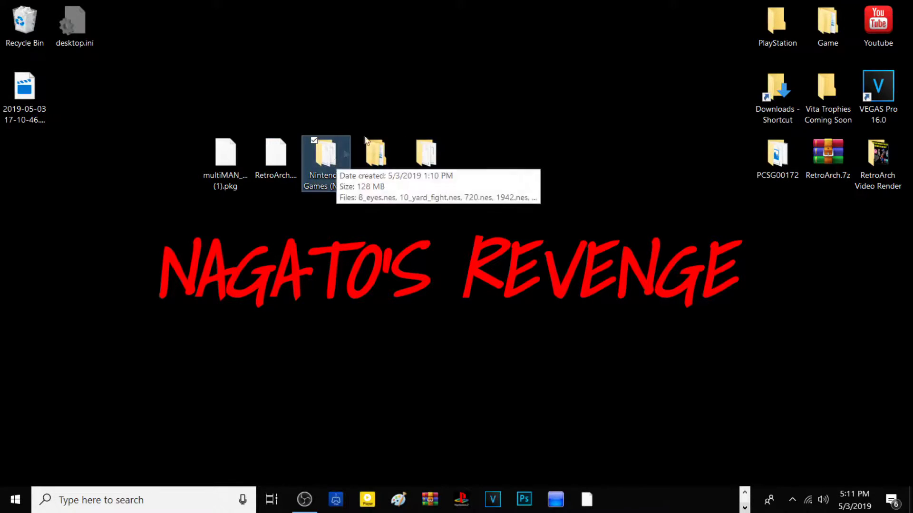
left_click(435, 159)
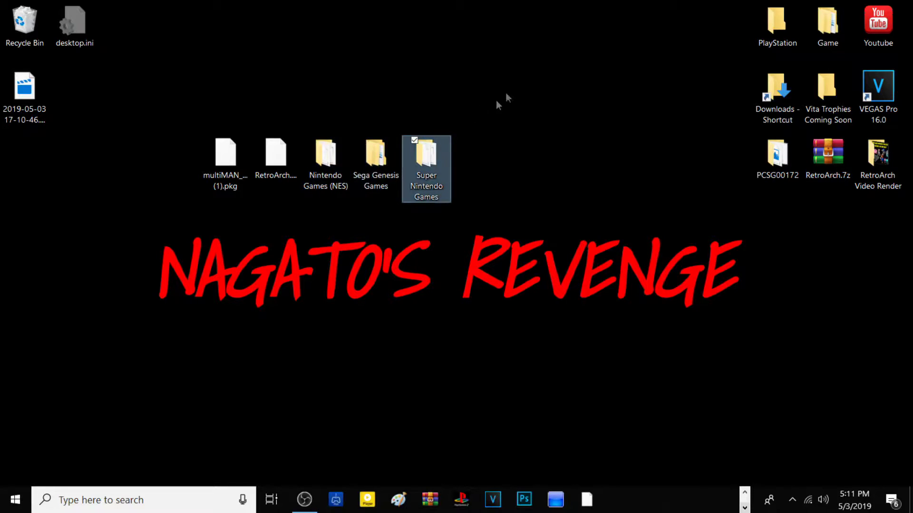
left_click(326, 157)
double_click(327, 157)
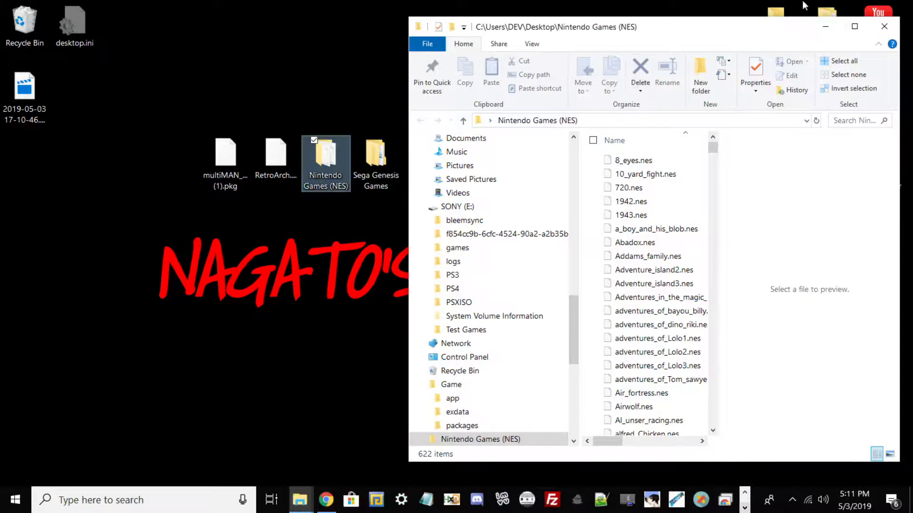
Close the NES window and drag Justin Sega Genesis Test GamePack from Sega Genesis Games onto the desktop.
left_click_drag(703, 24, 423, 27)
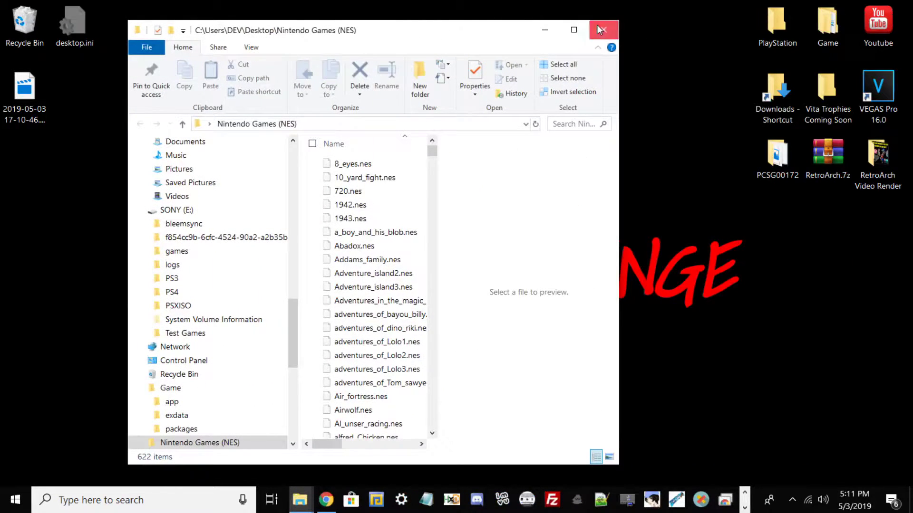
left_click(604, 30)
left_click(370, 161)
double_click(370, 162)
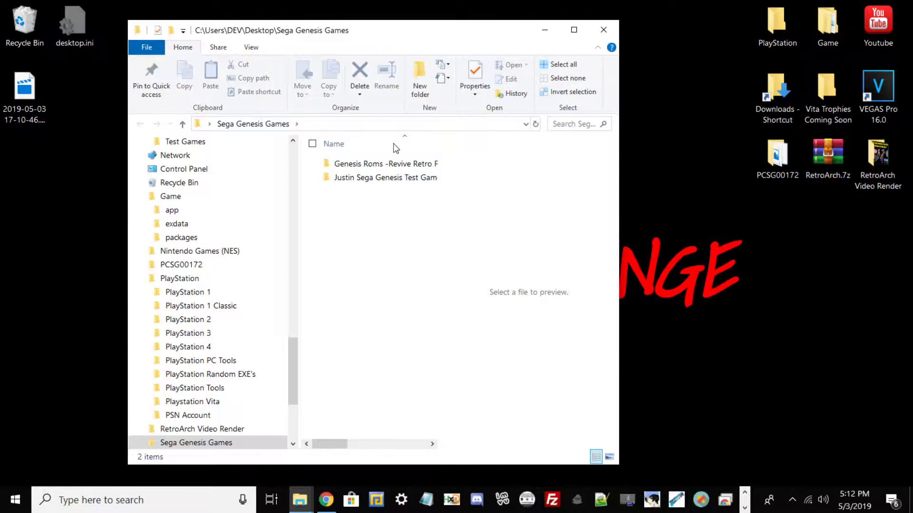
left_click_drag(362, 30, 606, 57)
left_click_drag(598, 208, 264, 71)
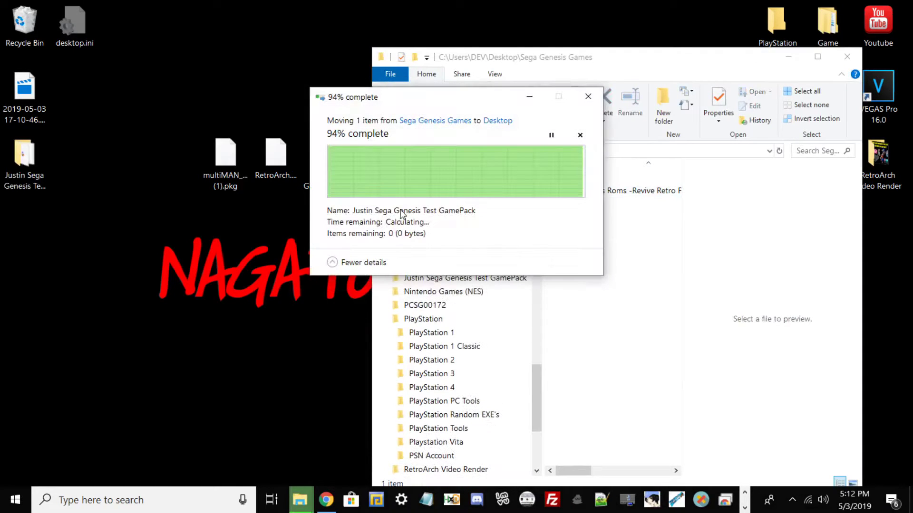
Rearrange the desktop icons, placing the Justin Sega folder beside the Nintendo folder.
left_click(633, 190)
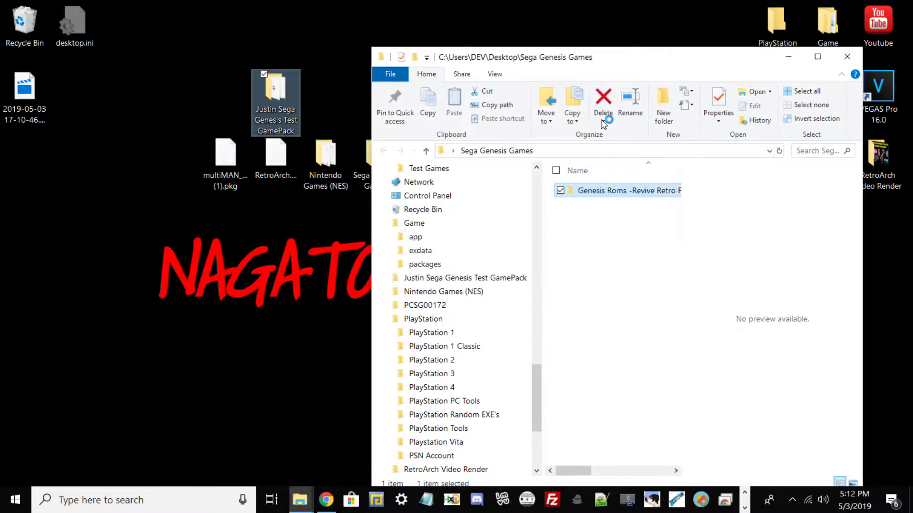
left_click(789, 57)
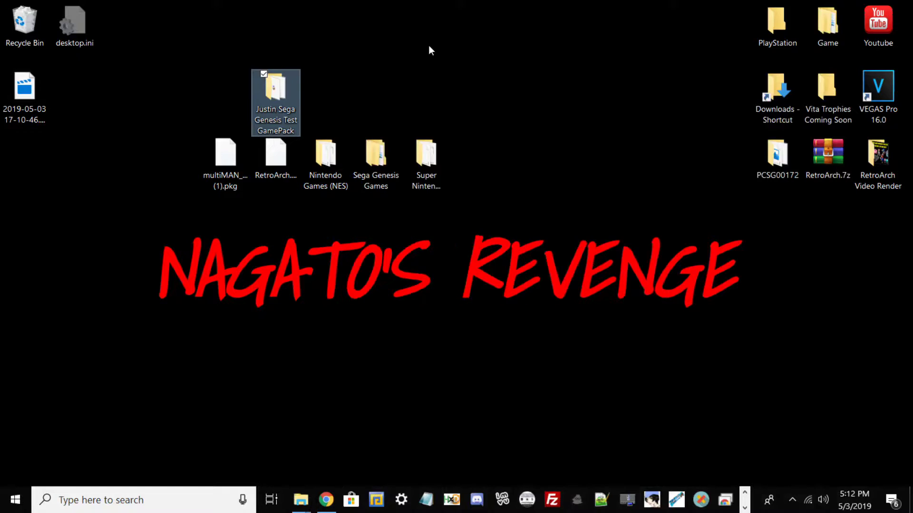
left_click_drag(279, 65, 327, 84)
left_click_drag(381, 162, 407, 177)
left_click_drag(309, 92, 359, 157)
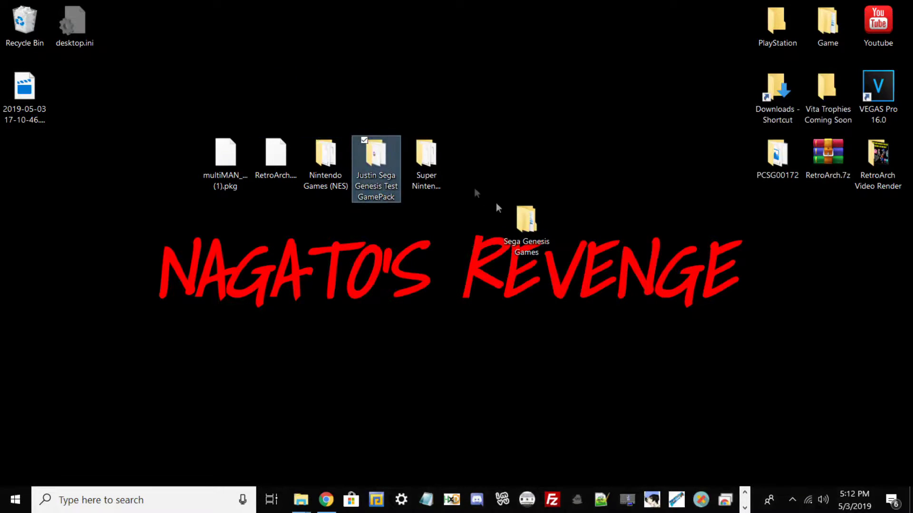
left_click_drag(526, 229, 654, 301)
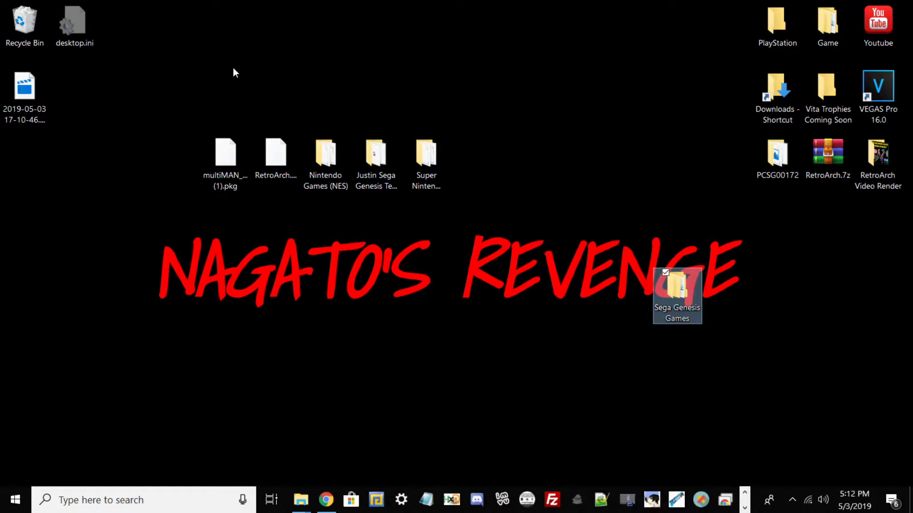
left_click(300, 500)
Restore and maximize the E:\ window and display the SONY (E:) drive's contents.
left_click(231, 451)
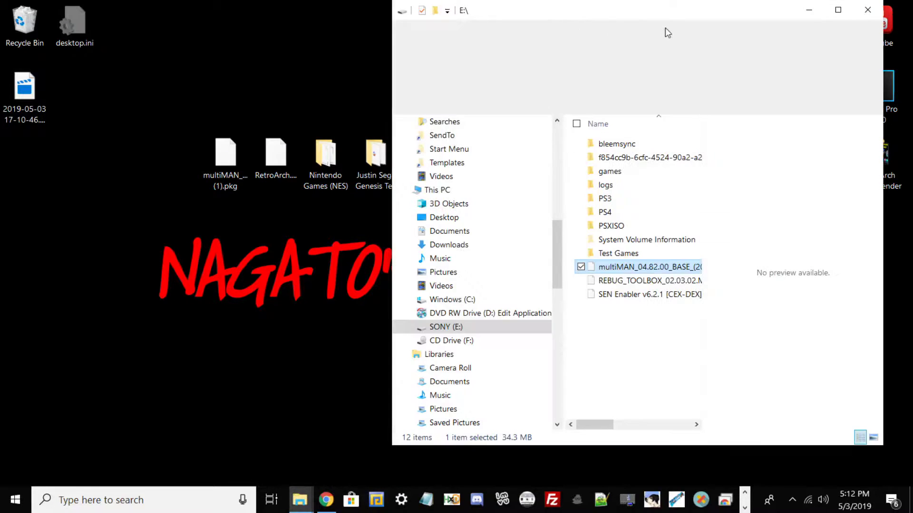
left_click_drag(564, 14, 415, 30)
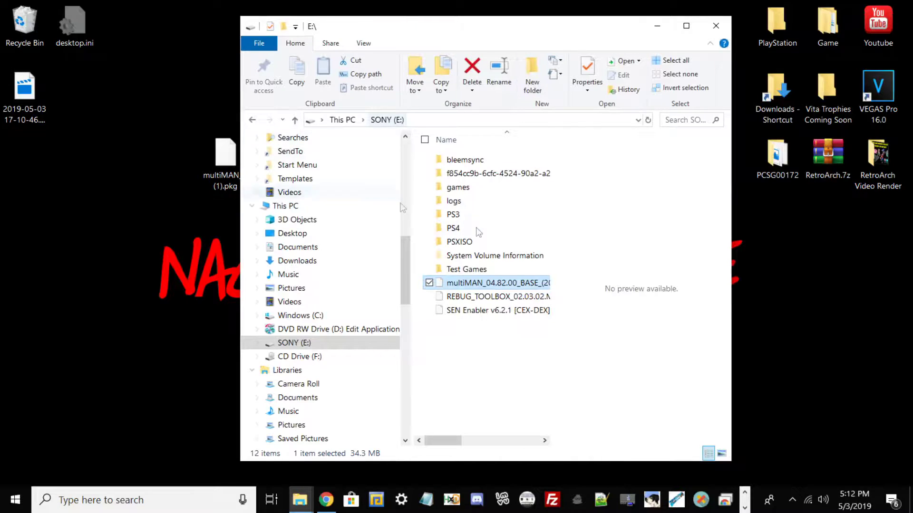
left_click(684, 29)
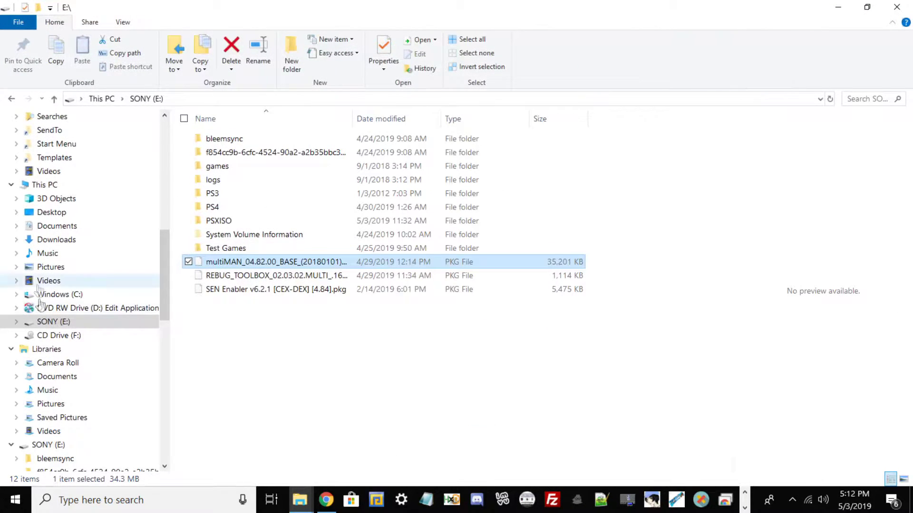
left_click(67, 324)
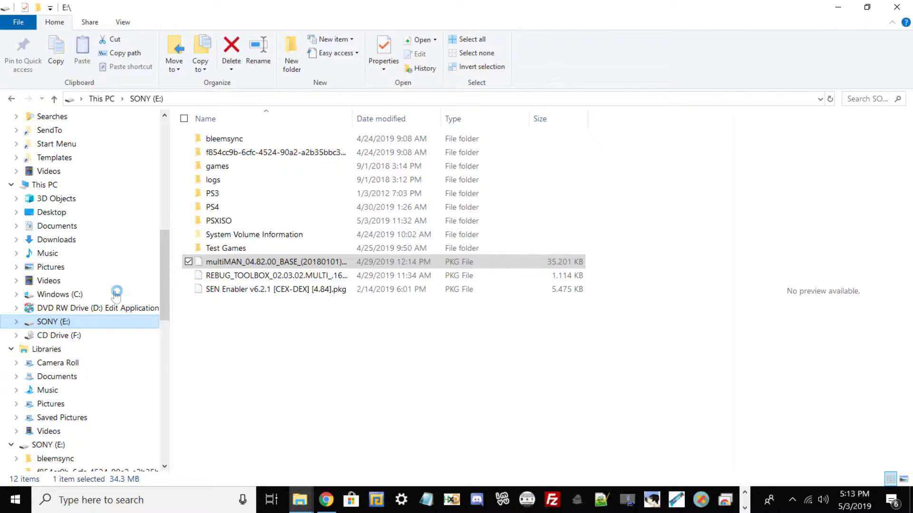
left_click(839, 9)
mouse_move(306, 498)
left_click(192, 425)
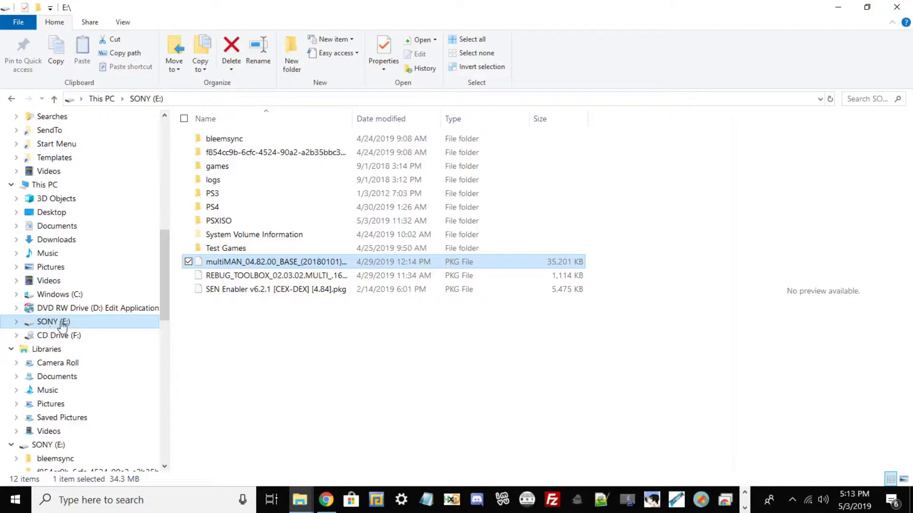
right_click(62, 325)
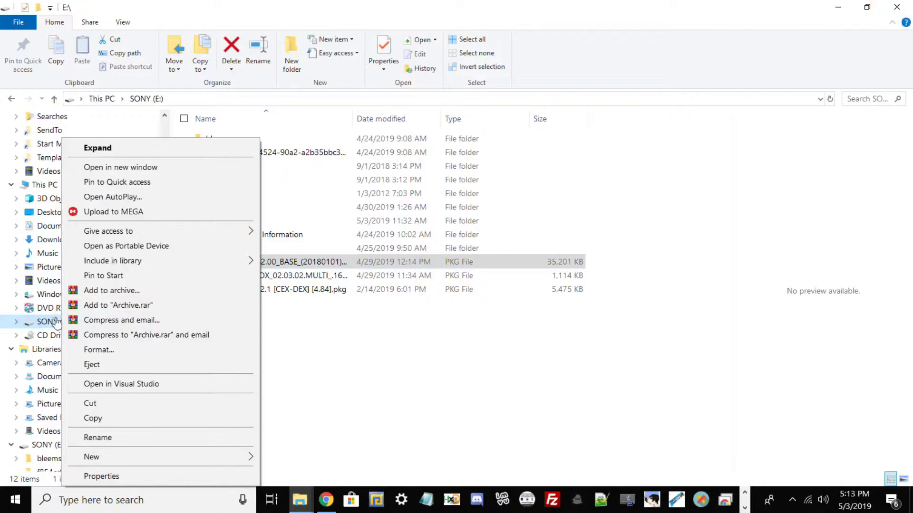
Check the SONY (E:) properties, then bring up the drive's Format window.
left_click(110, 476)
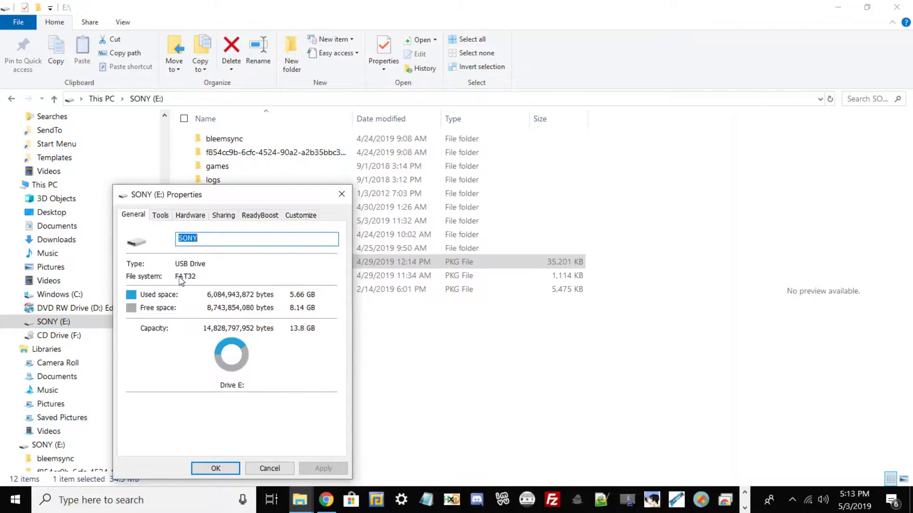
left_click(269, 470)
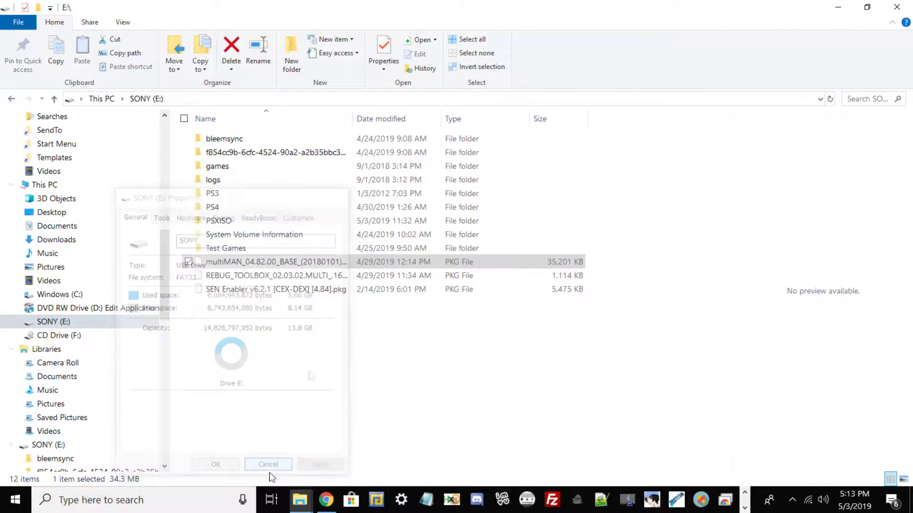
right_click(79, 322)
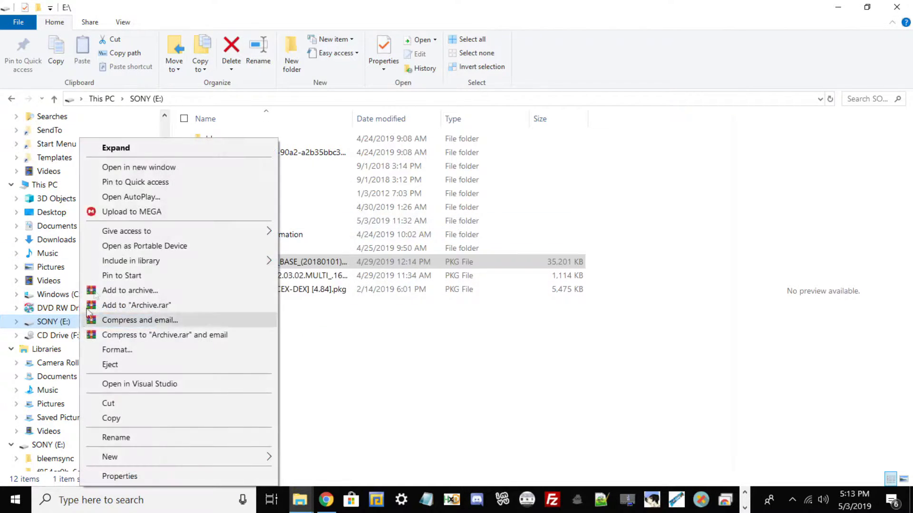
left_click(114, 351)
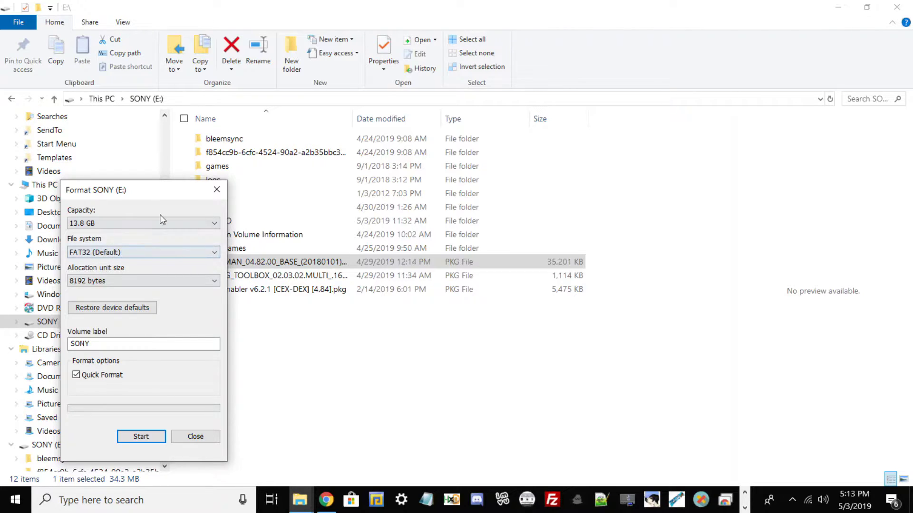
Set the file system to FAT32 (Default) with 8192-byte allocation units.
left_click(121, 256)
key("Down")
key("Down")
key("Return")
left_click(102, 257)
left_click(100, 264)
left_click(114, 253)
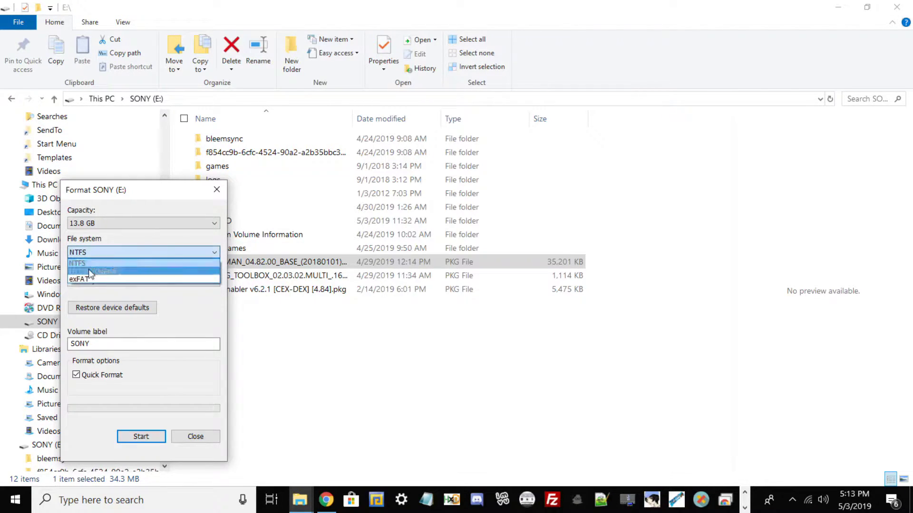
left_click(91, 272)
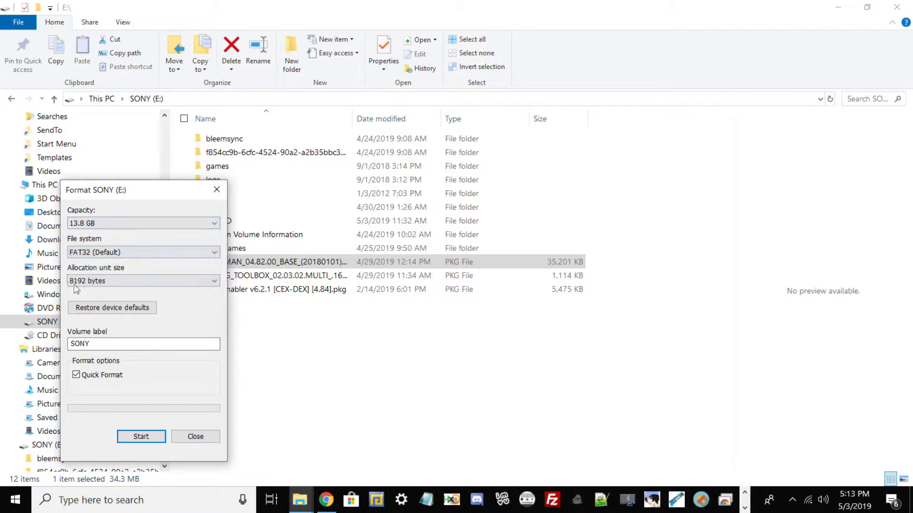
left_click(90, 281)
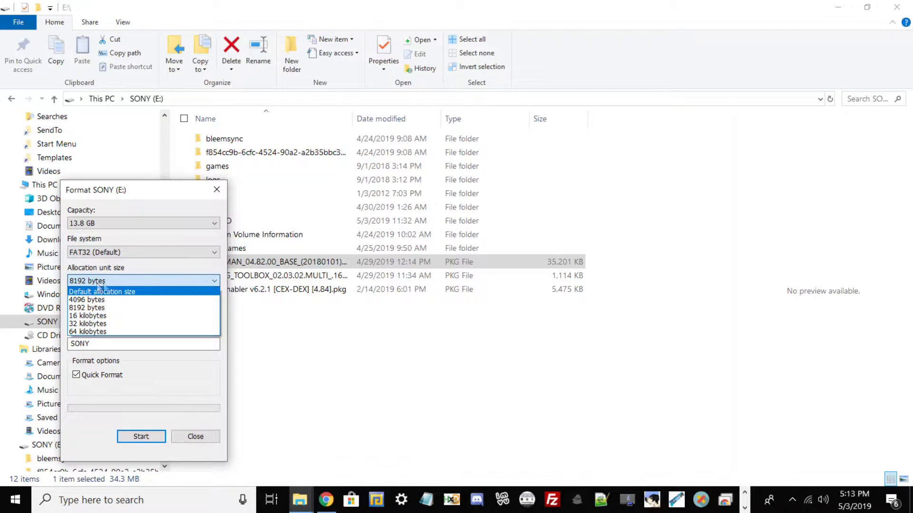
left_click(186, 372)
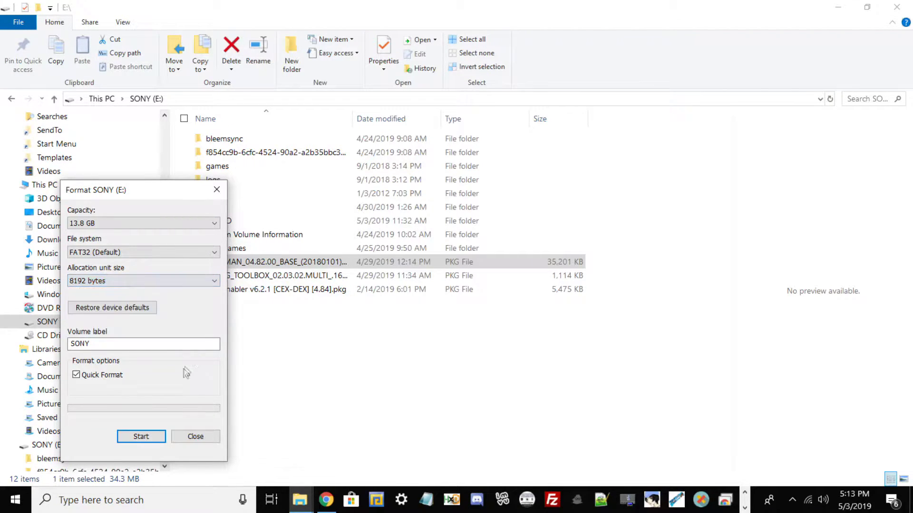
left_click(97, 344)
Cancel the SONY (E:) format at the erase-all-data warning and close the Format window.
left_click(138, 438)
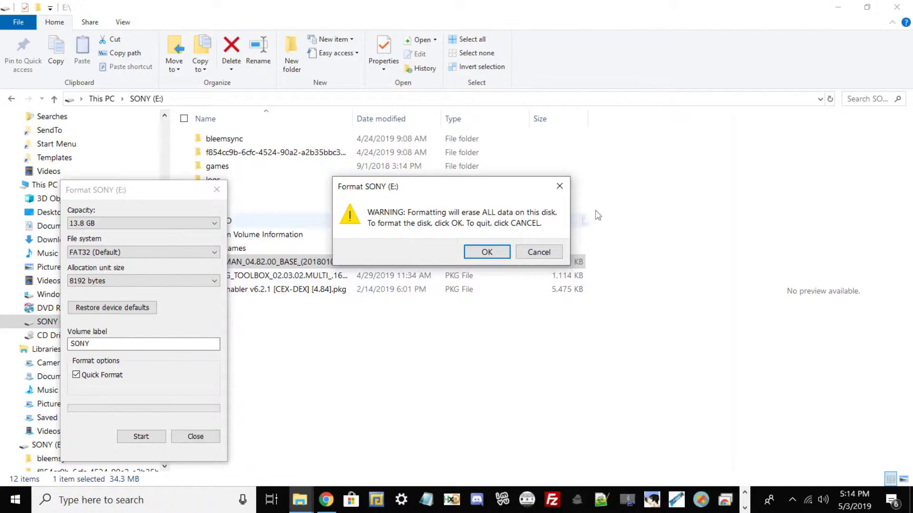
left_click(547, 251)
left_click(195, 436)
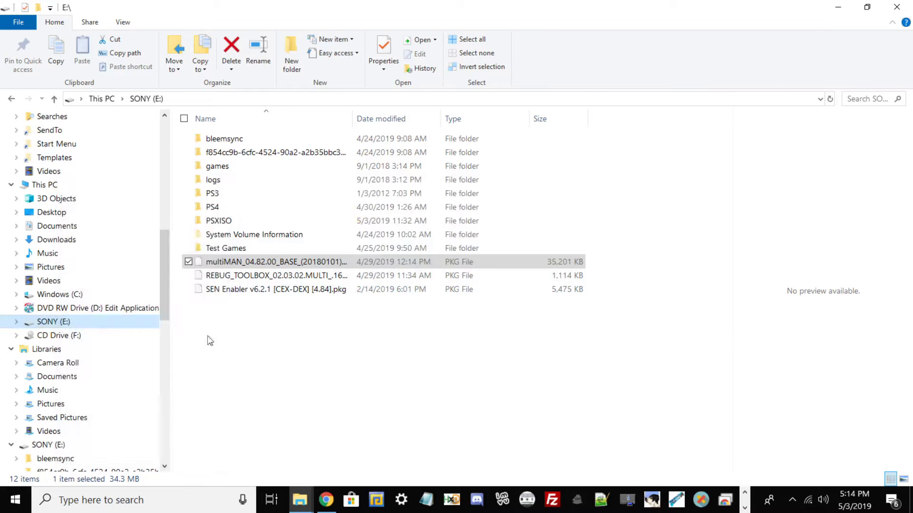
Select the two packages and three game folders on the desktop and copy them onto SONY (E:).
left_click(867, 6)
left_click_drag(505, 17, 734, 101)
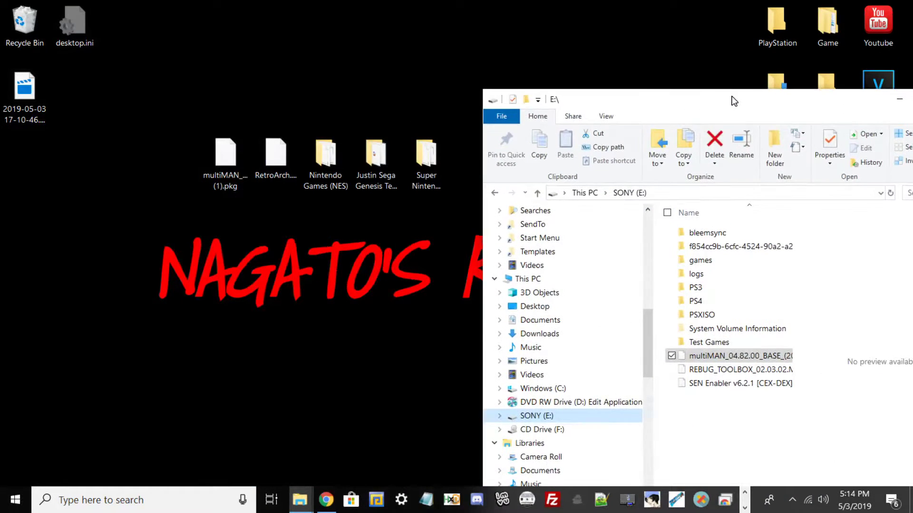
left_click_drag(182, 99, 682, 425)
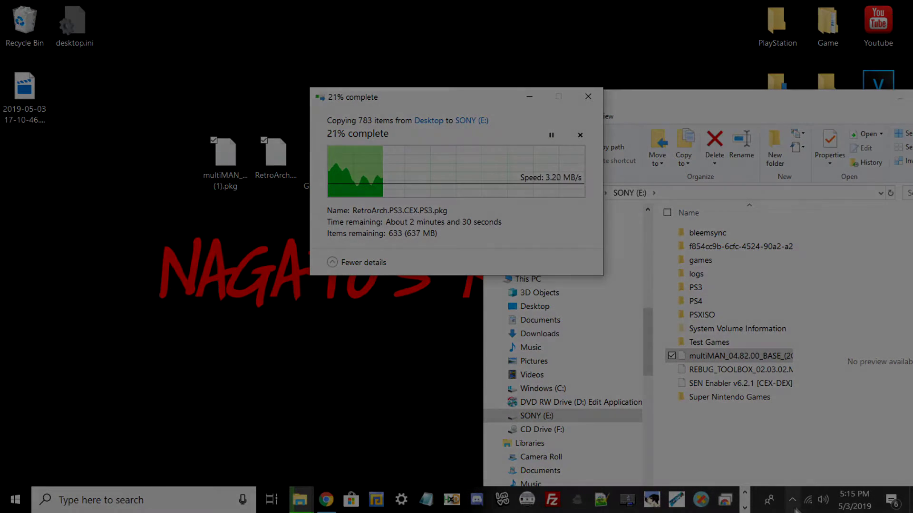
left_click(792, 500)
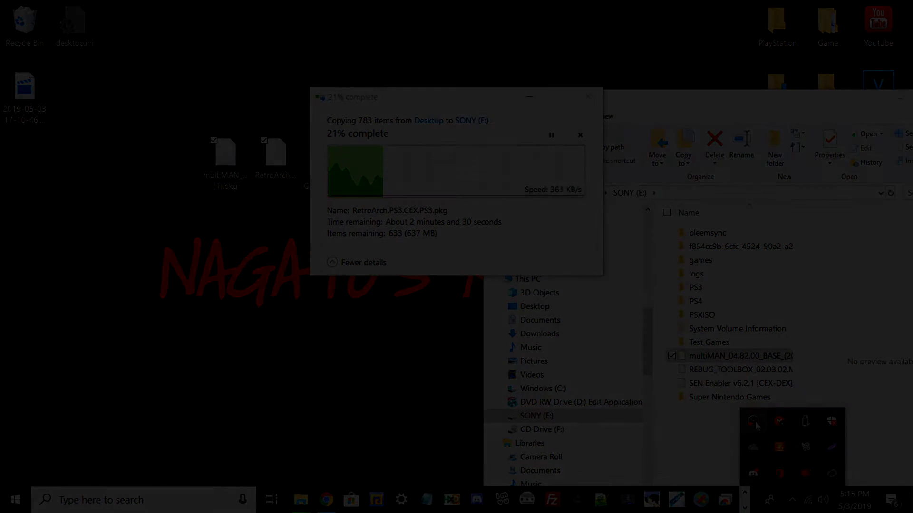
right_click(755, 421)
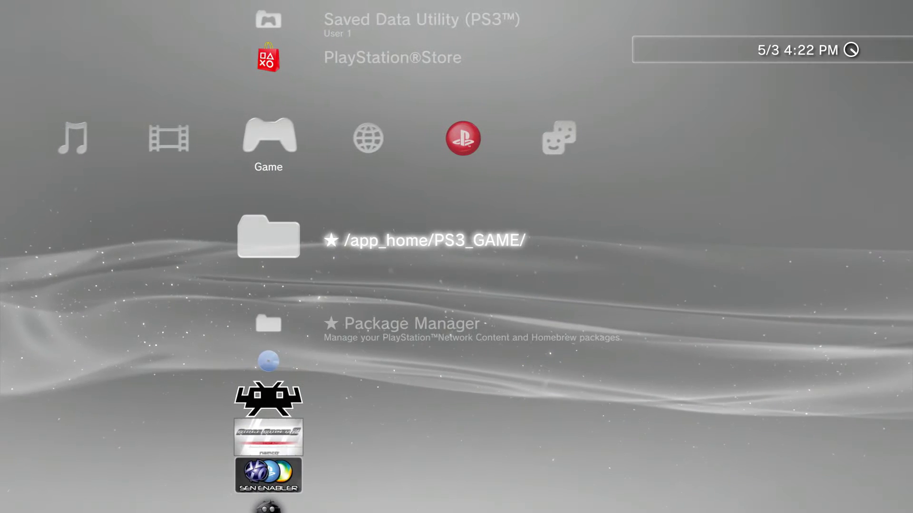
Highlight Package Manager in the PS3 XMB Game column.
key("Down")
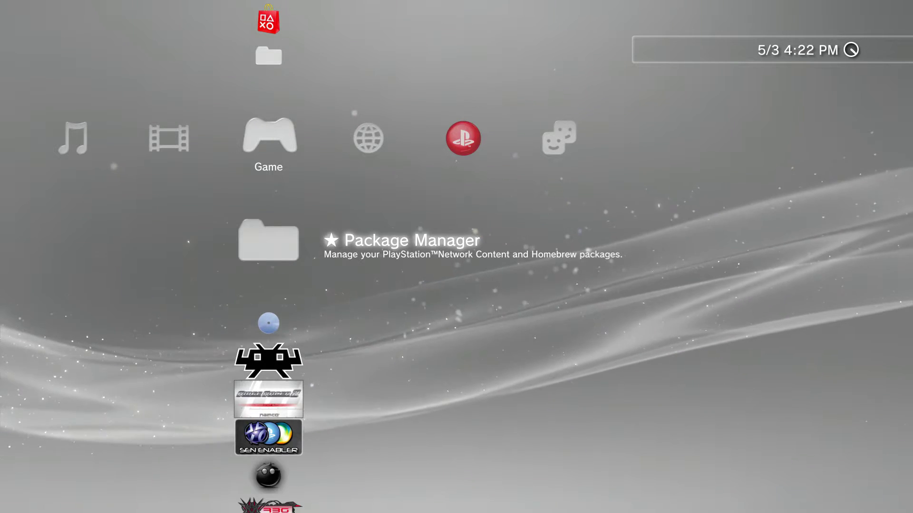
key("Return")
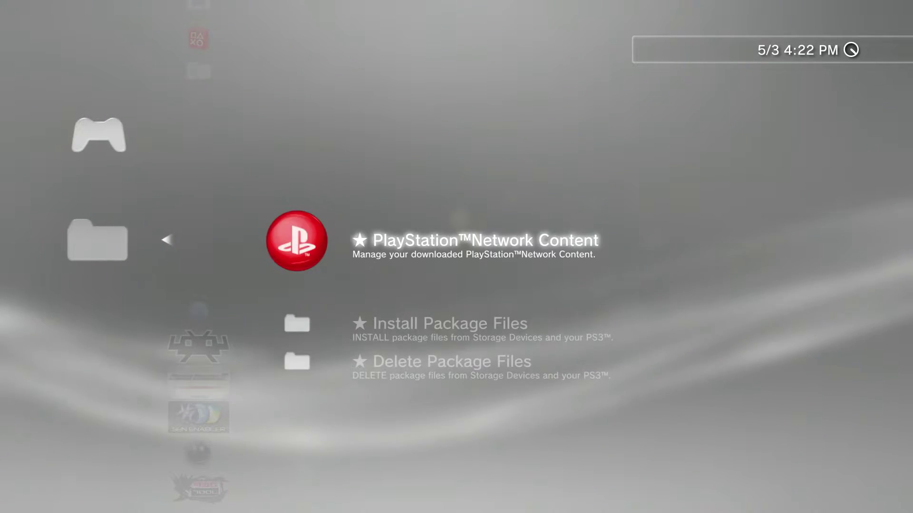
key("Down")
key("Return")
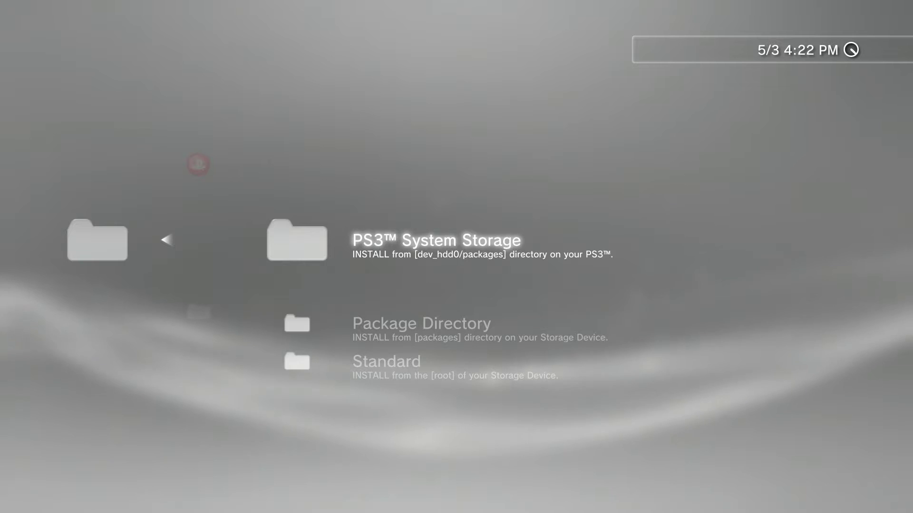
key("Down")
key("Down")
key("Return")
key("Down")
key("Down")
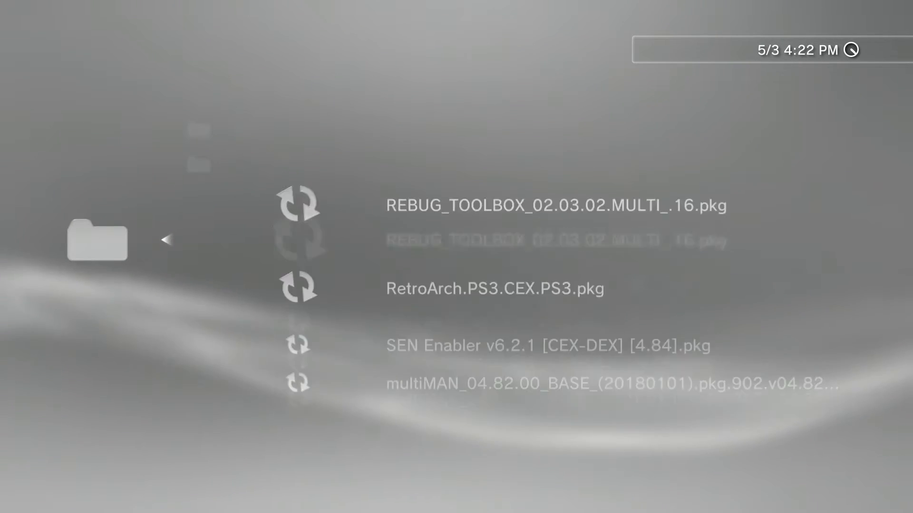
key("Down")
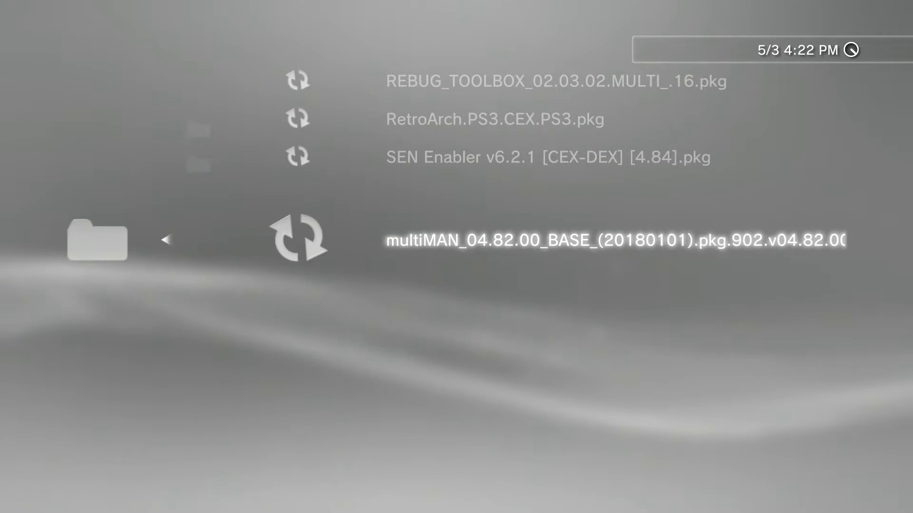
key("Up")
key("Up")
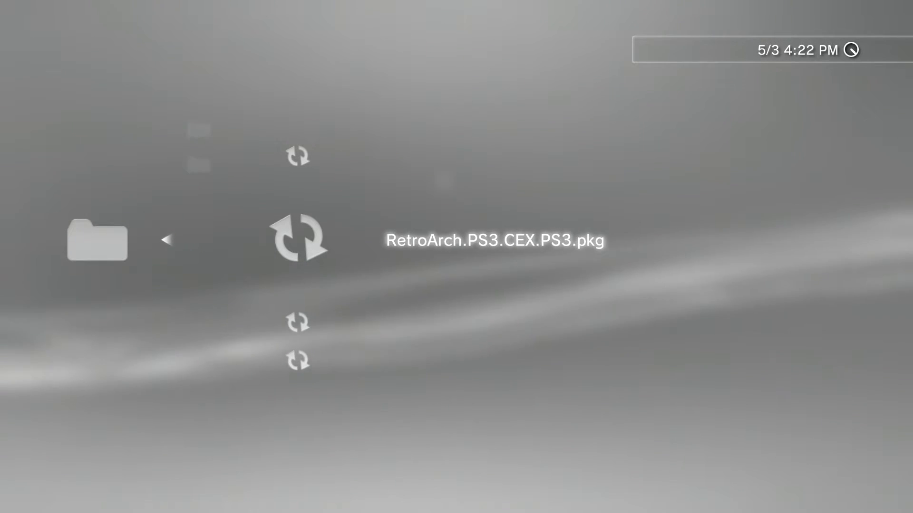
key("Down")
key("Down")
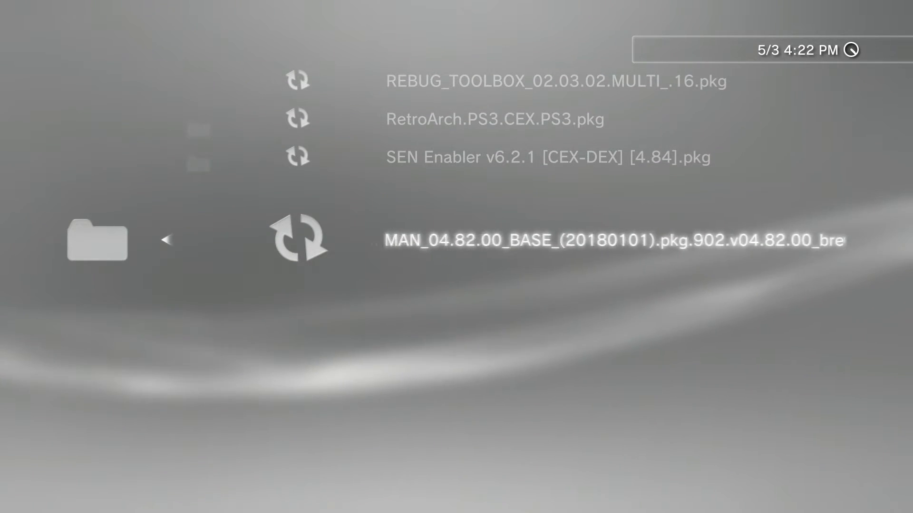
key("Escape")
key("Escape")
key("Down")
key("Down")
key("Down")
key("Up")
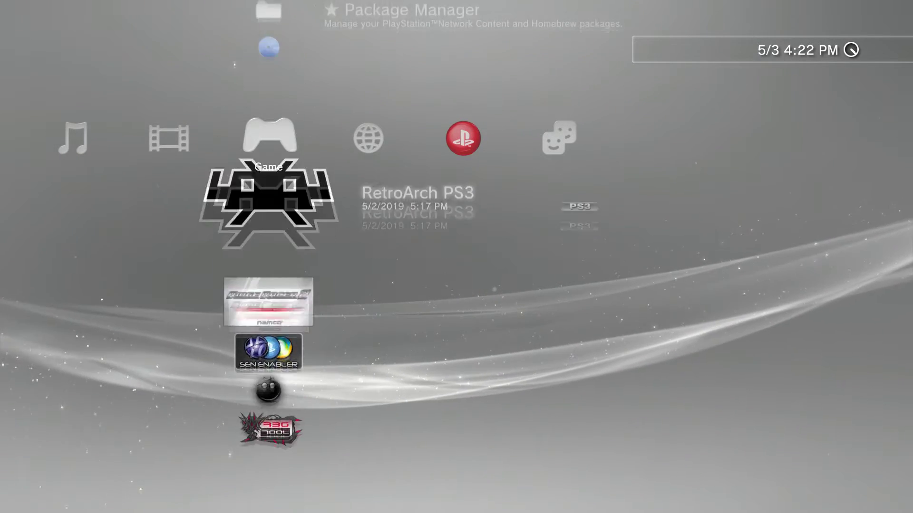
key("Down")
key("Down")
key("Down")
key("Down")
key("Up")
key("Up")
key("Up")
key("Up")
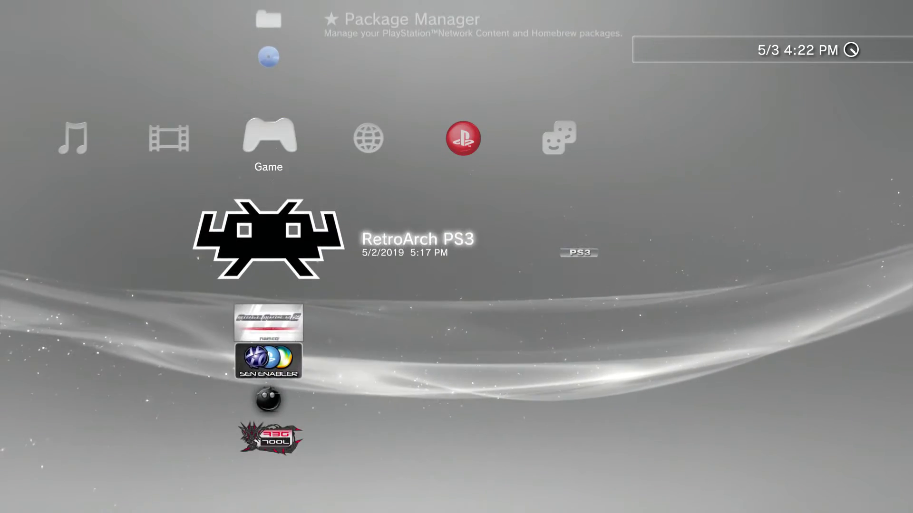
key("Down")
key("Down")
key("Down")
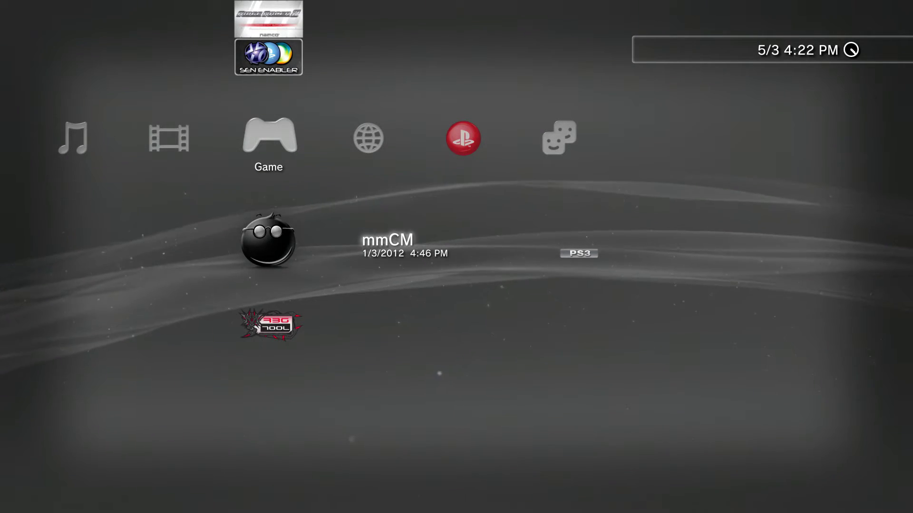
Launch mmCM and start File Manager / mmOS from the mmCM tab.
key("Return")
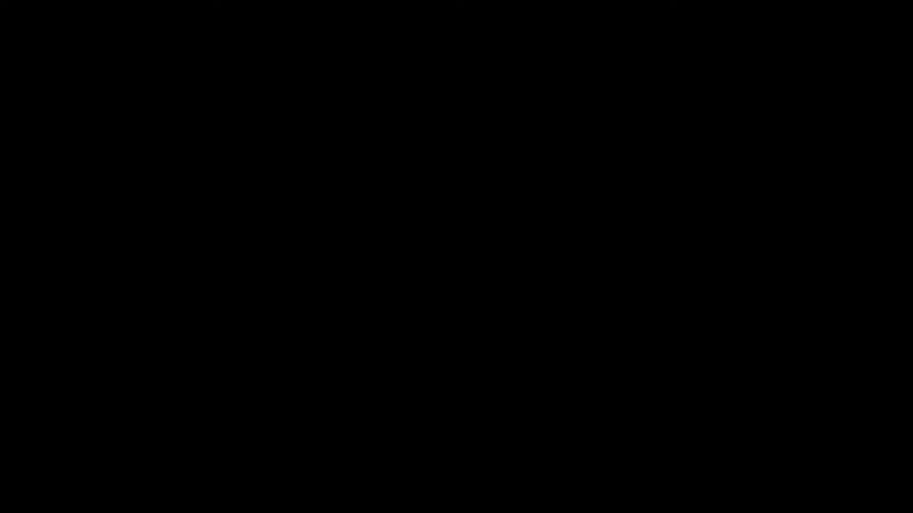
key("Left")
key("Left")
key("Left")
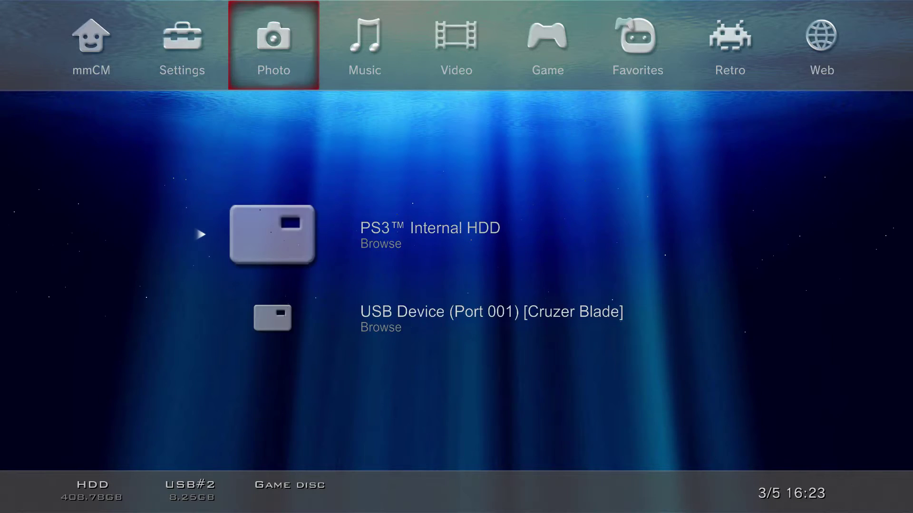
key("Left")
key("Left")
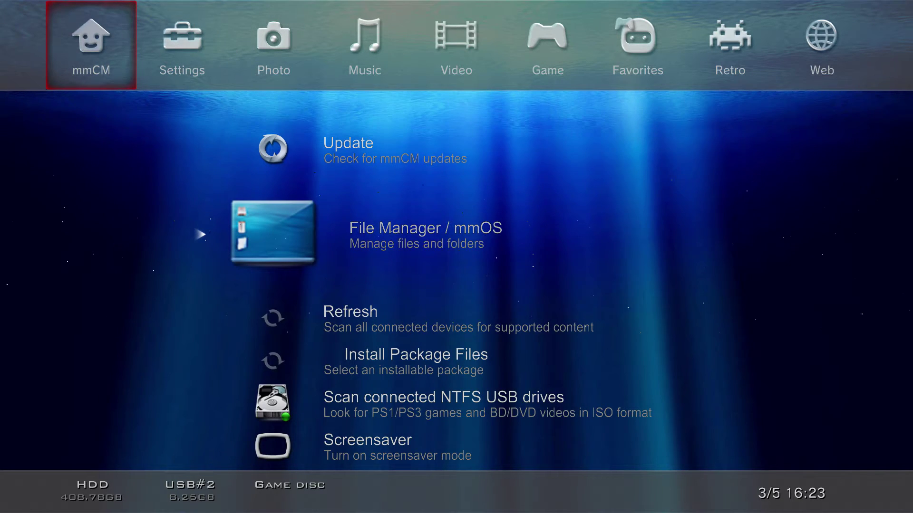
key("Return")
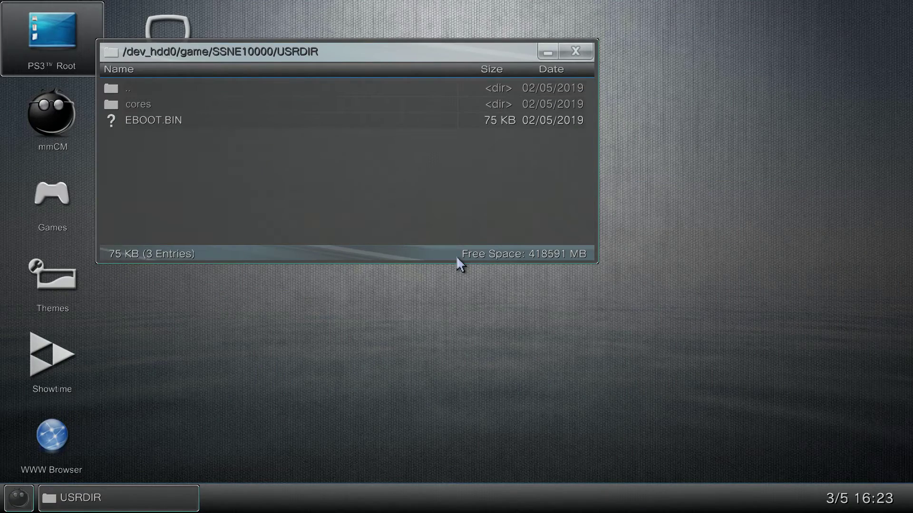
Navigate from PS3 Root to dev_usb001 and look inside the Nintendo Games (NES) folder.
left_click(575, 51)
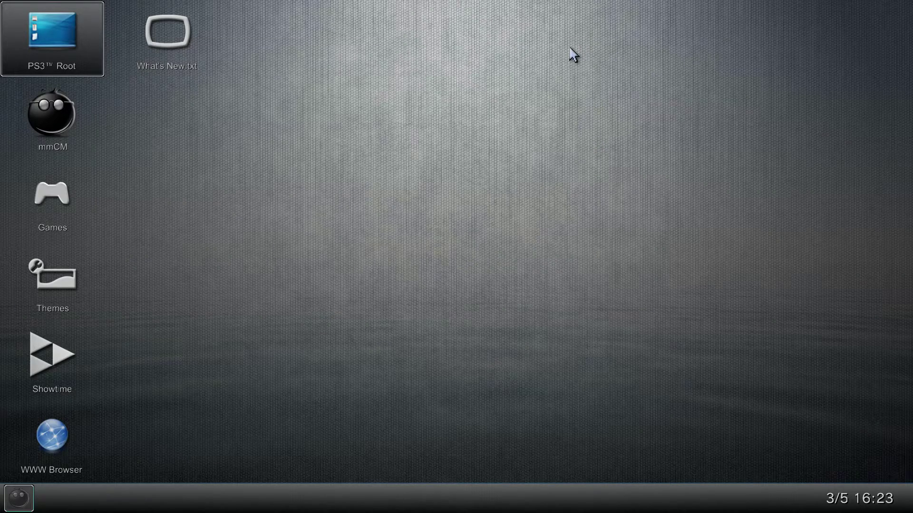
double_click(88, 50)
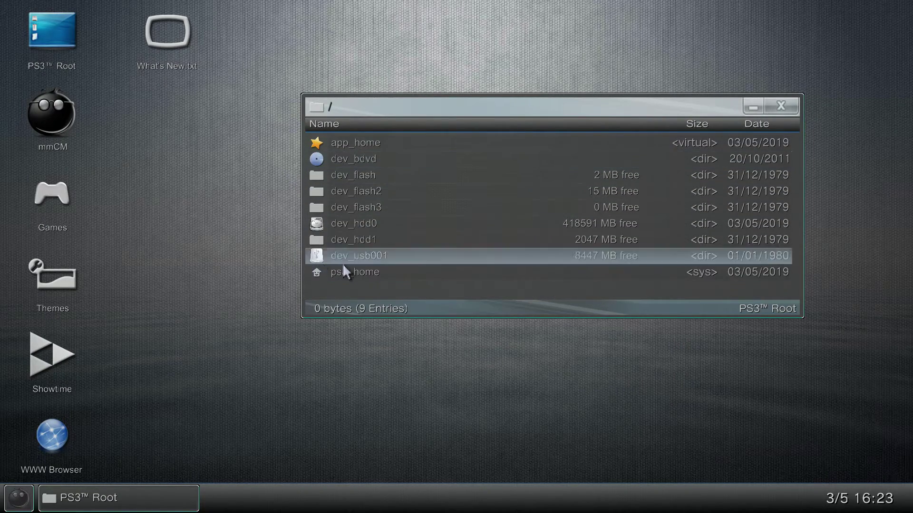
double_click(373, 253)
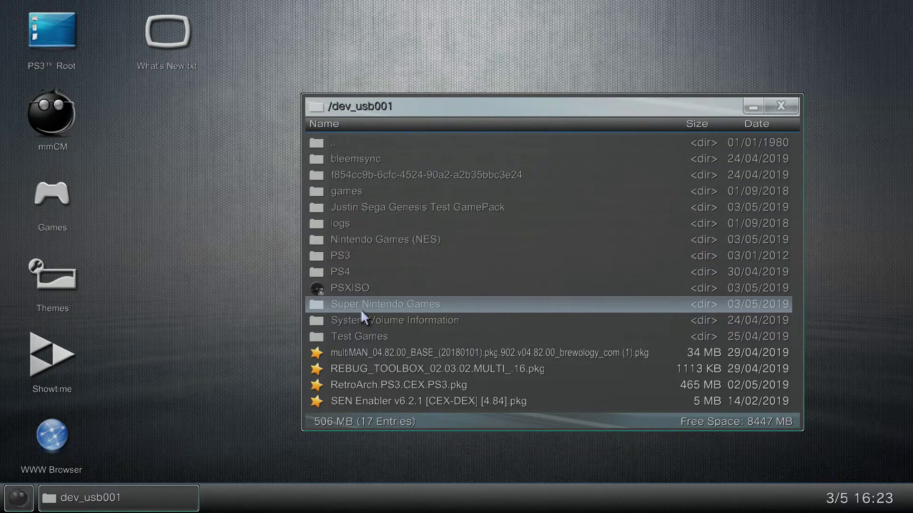
double_click(388, 236)
scroll(389, 238, "down", 2)
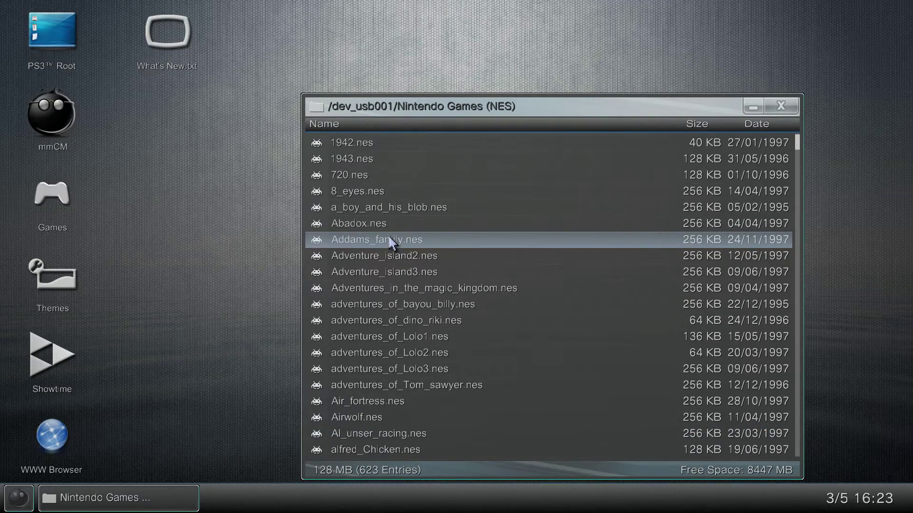
scroll(390, 244, "down", 20)
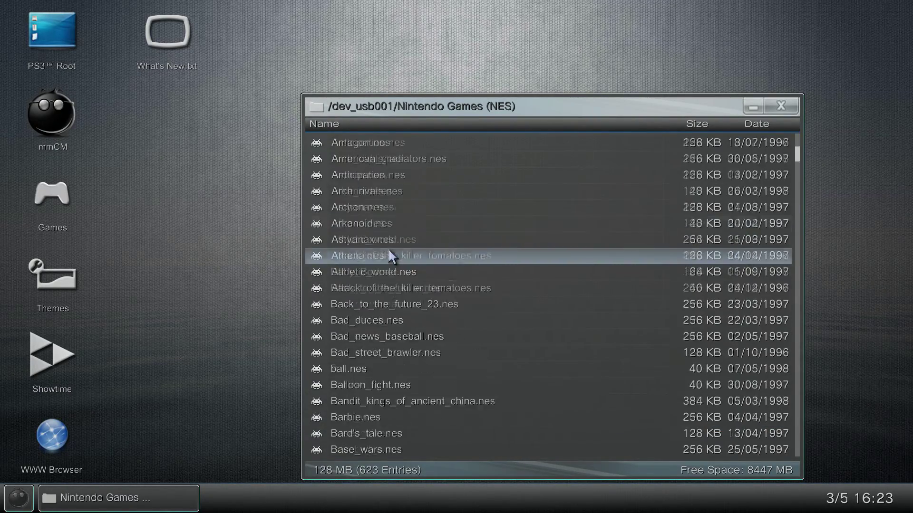
scroll(389, 251, "down", 20)
key("BackSpace")
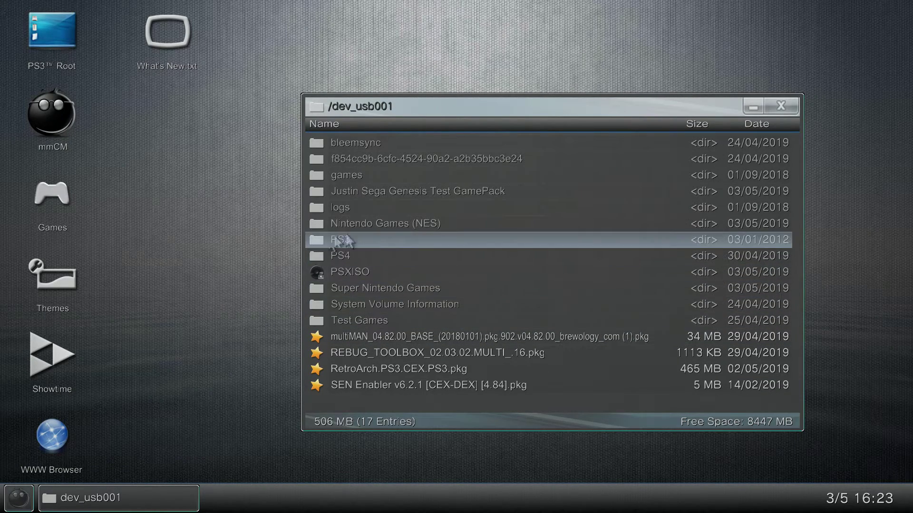
Copy Super Nintendo Games, Nintendo Games (NES) and the Sega test folder to the clipboard.
left_click(398, 287)
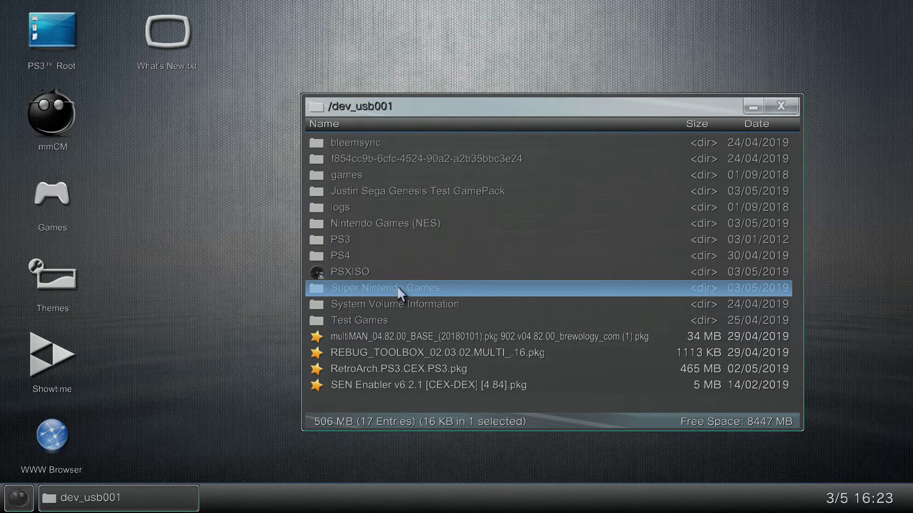
left_click(398, 226, "ctrl")
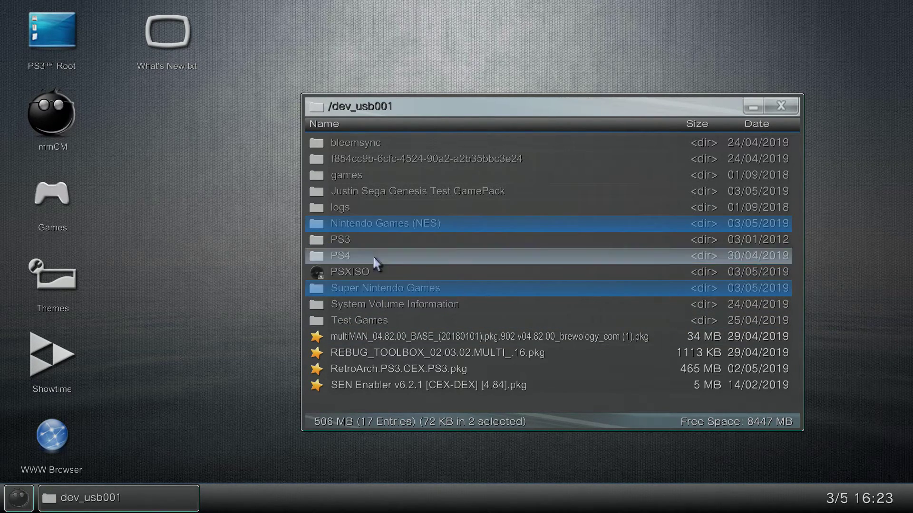
scroll(372, 230, "up", 1)
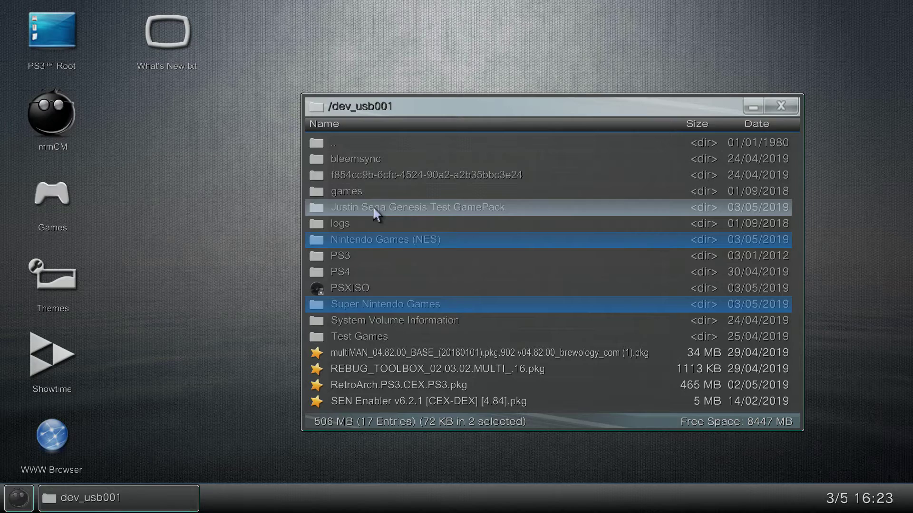
right_click(374, 213)
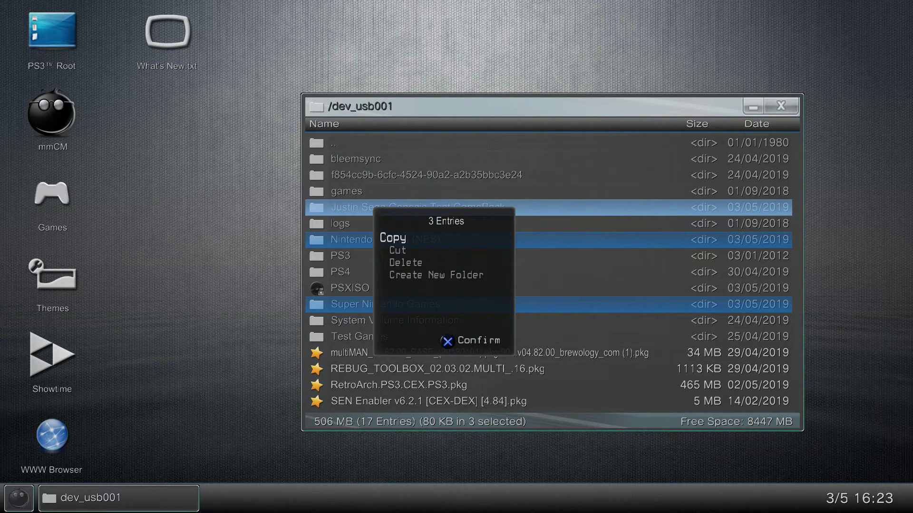
key("Return")
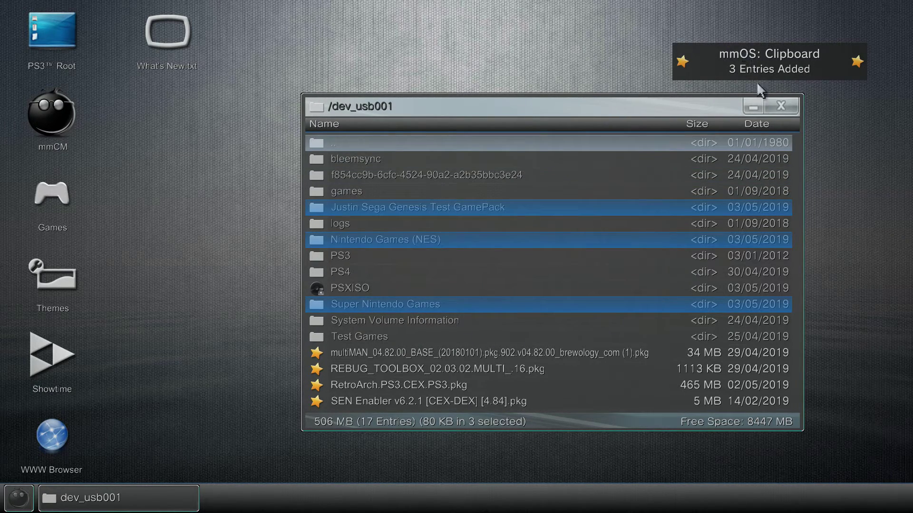
left_click(786, 107)
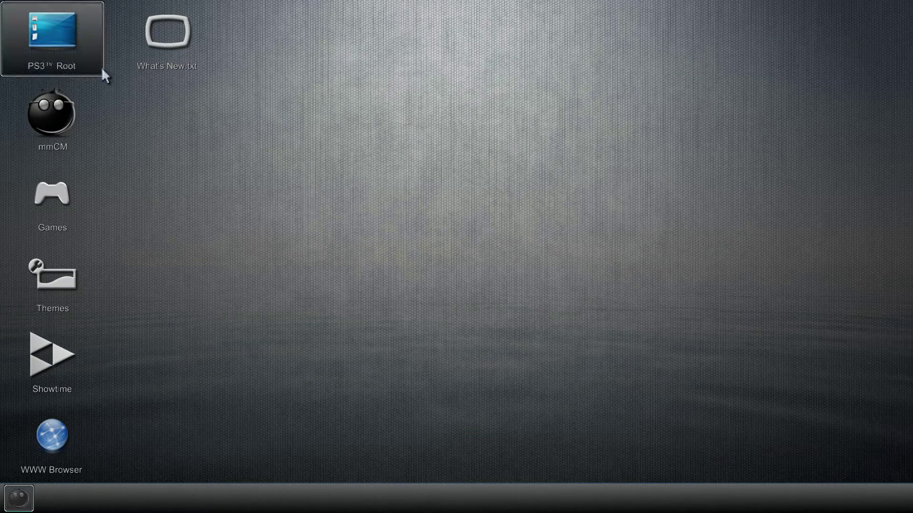
Open PS3 Root > dev_hdd0 and paste the copied game folders there, confirming the copy.
double_click(70, 54)
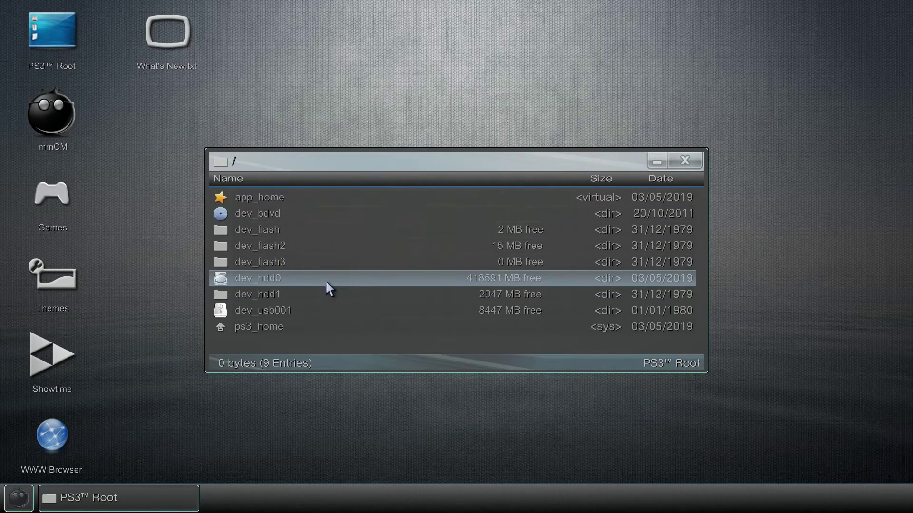
double_click(326, 282)
scroll(324, 279, "down", 10)
right_click(324, 280)
key("Return")
key("Return")
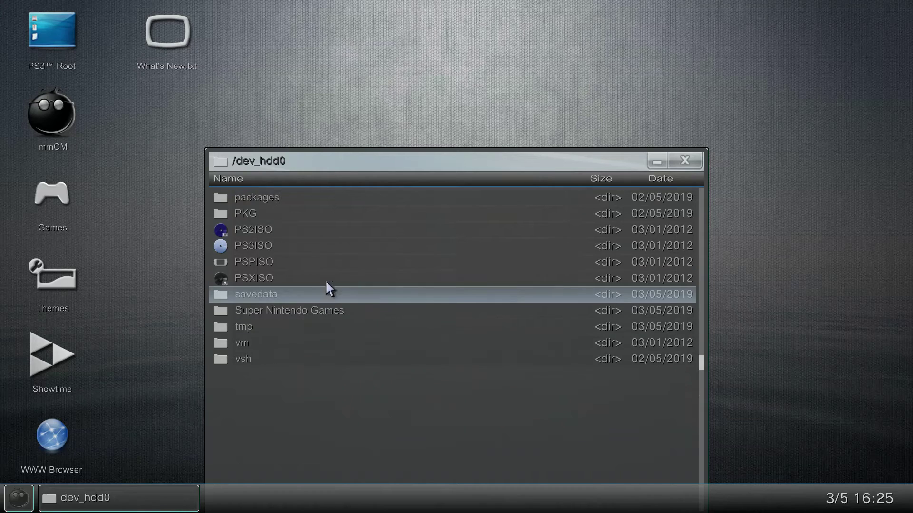
Confirm Super Nintendo Games is in /dev_hdd0, leave multiMAN, and highlight RetroArch PS3 in the XMB.
scroll(326, 281, "up", 6)
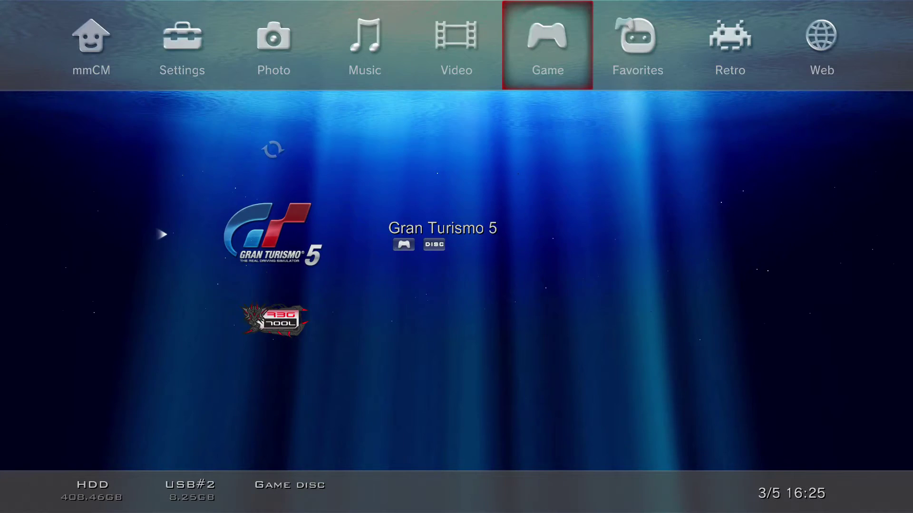
key("super")
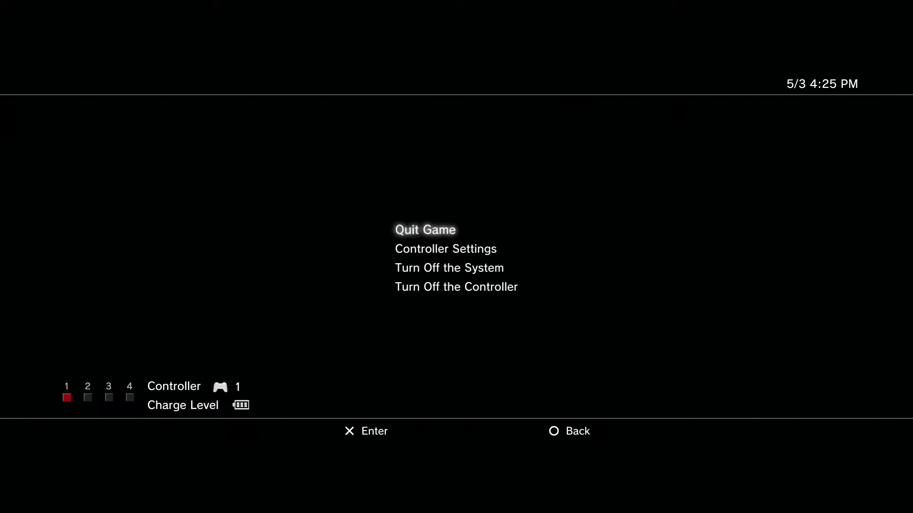
key("Escape")
scroll(325, 281, "up", 6)
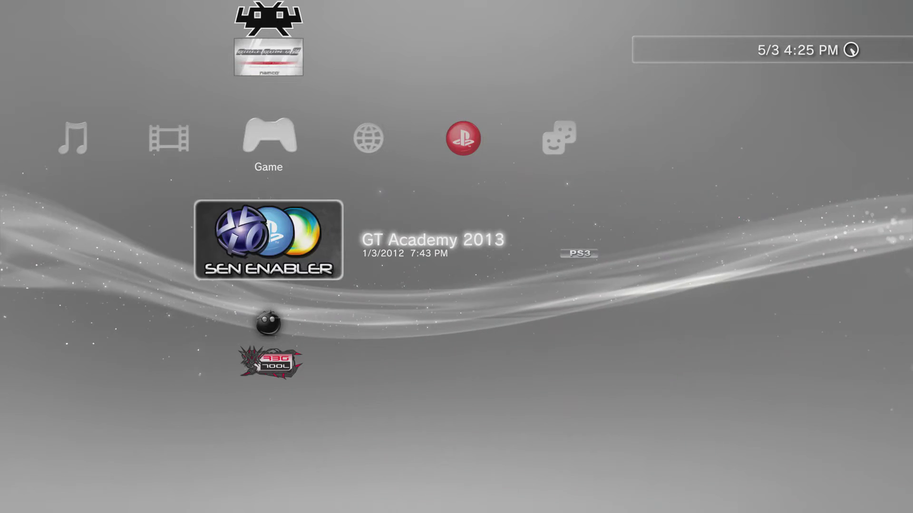
key("Up")
key("Up")
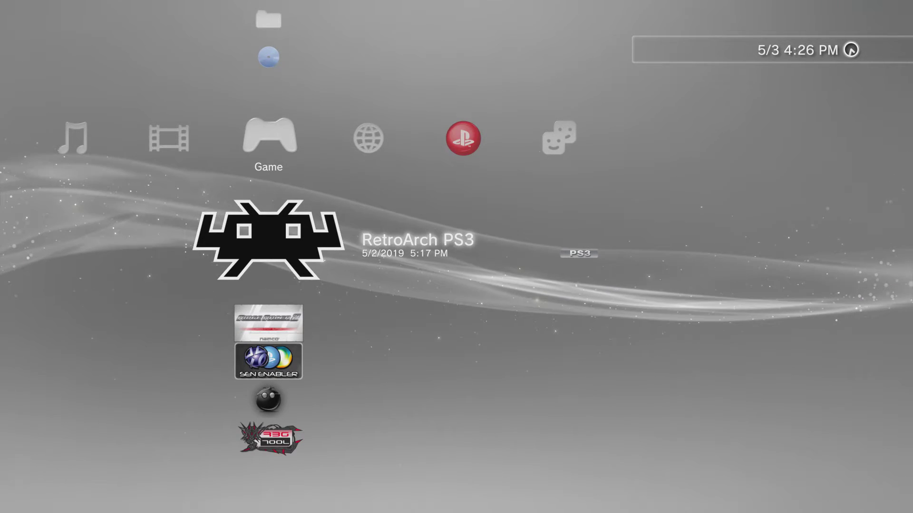
Launch RetroArch PS3 and highlight Load Core in the Main Menu.
key("Return")
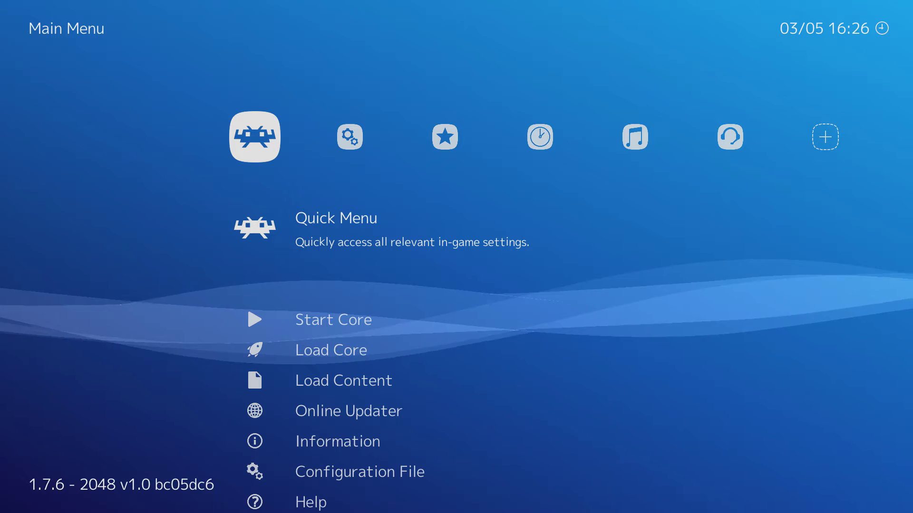
key("Right")
key("Right")
key("Right")
key("Right")
key("Right")
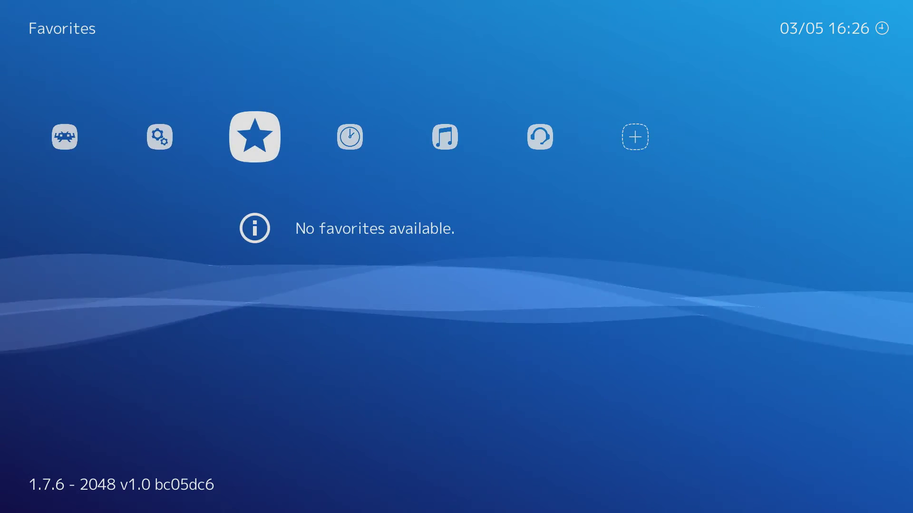
key("Right")
key("Left")
key("Left")
key("Left")
key("Left")
key("Left")
key("Left")
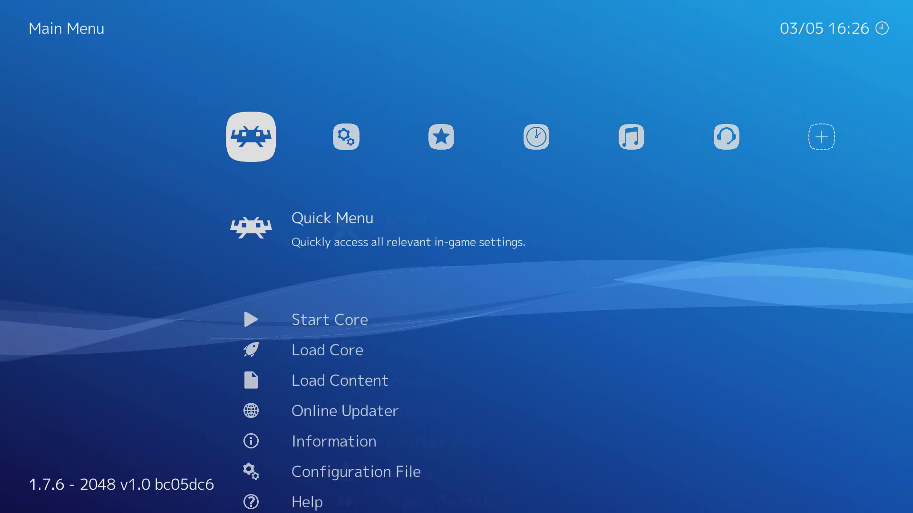
key("Down")
key("Down")
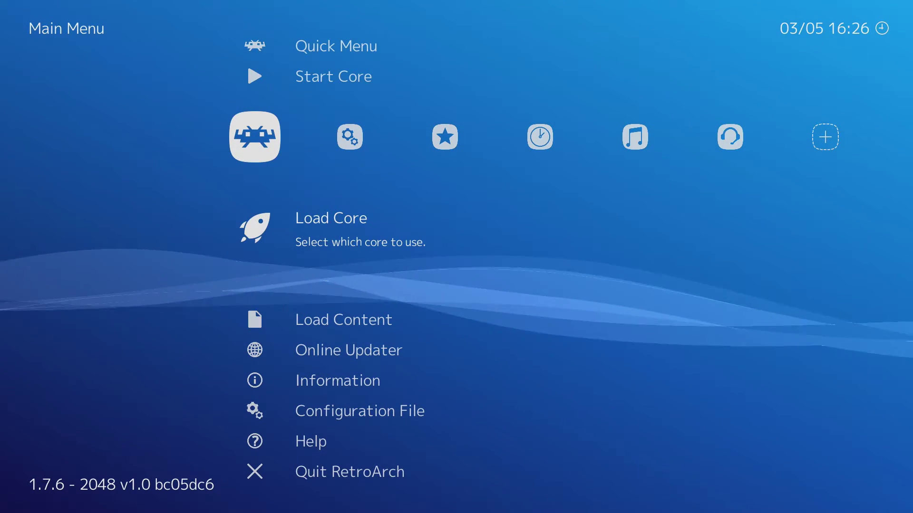
key("Up")
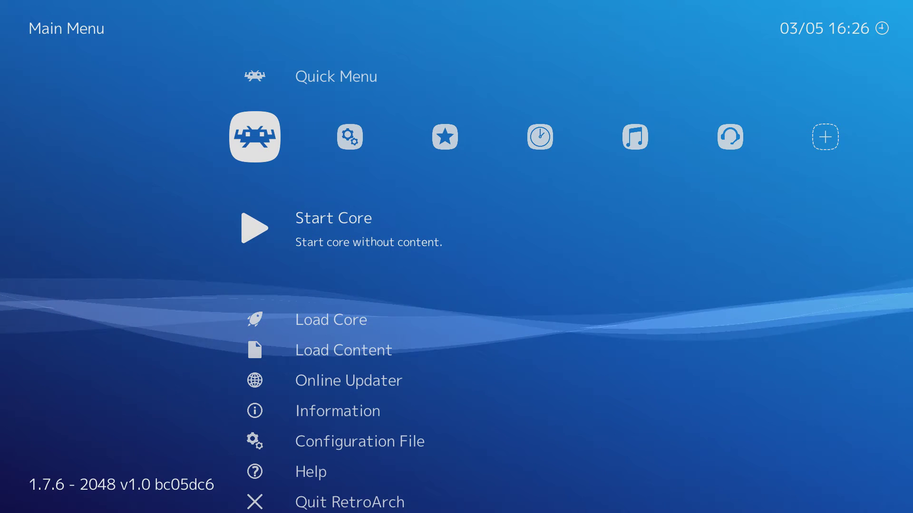
key("Down")
key("Up")
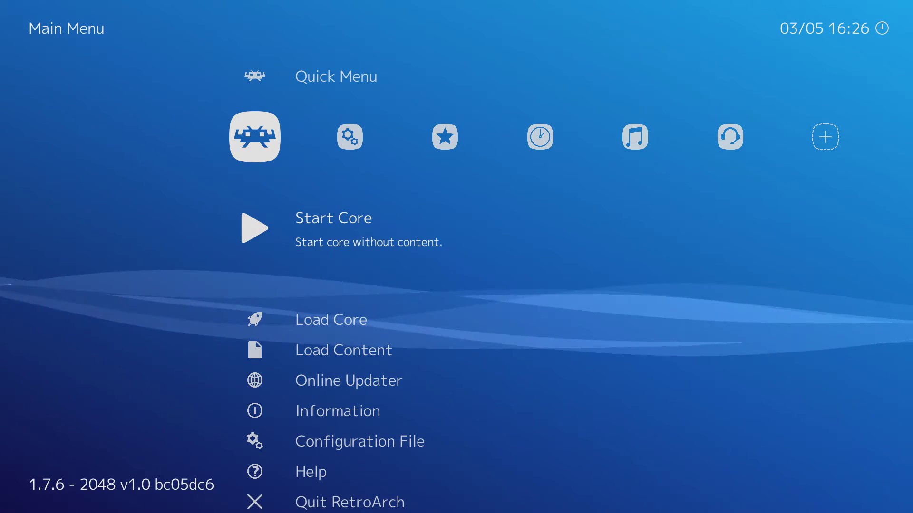
key("Down")
key("Down")
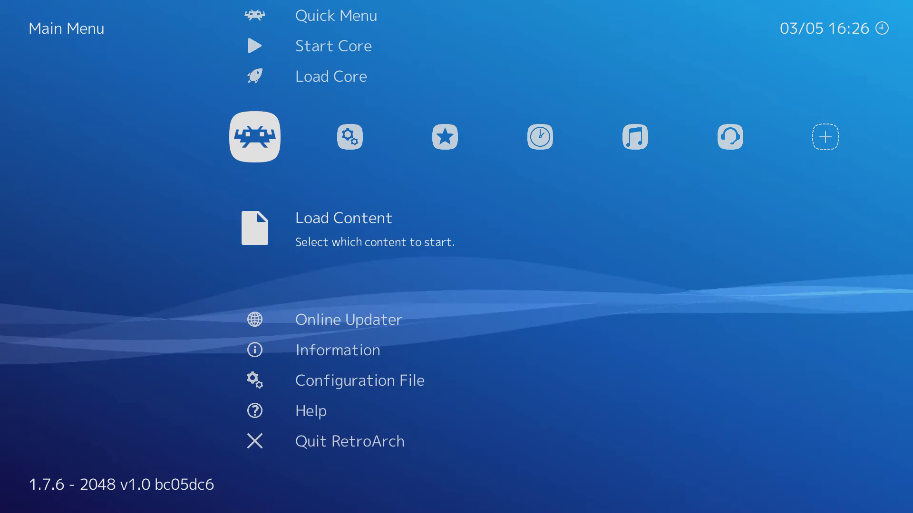
key("Up")
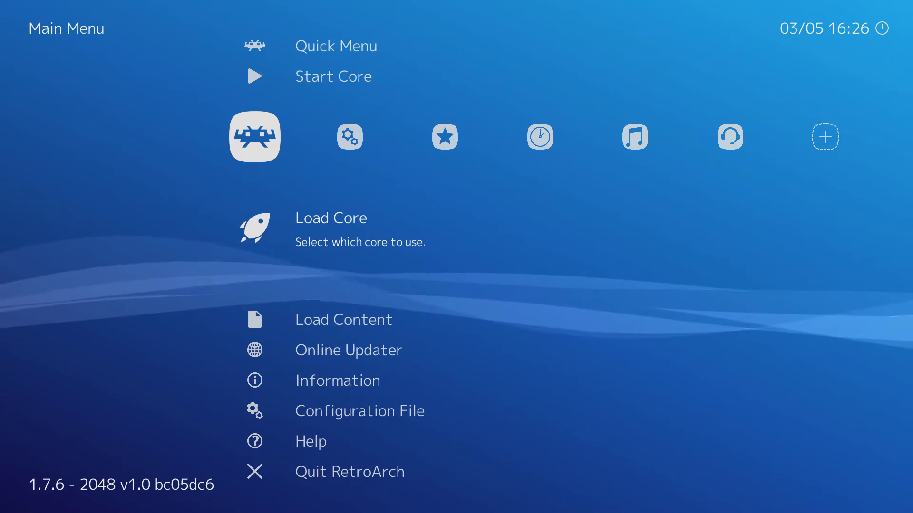
Load the Nintendo - SNES / Famicom (Snes9x) core from the core list.
key("Return")
key("Down")
key("Down")
key("Down")
key("Down")
key("Down")
key("Down")
key("Down")
key("Down")
key("Down")
key("Down")
key("Down")
key("Down")
key("Down")
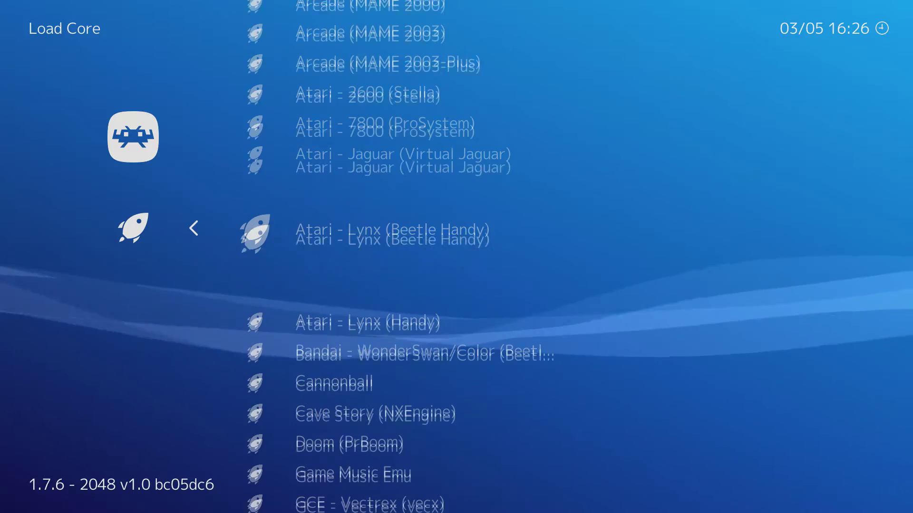
key("Down")
key("Down")
key("Down")
key("Down")
key("Down")
key("Down")
key("Down")
key("Down")
key("Down")
key("Down")
key("Down")
key("Down")
key("Down")
key("Down")
key("Down")
key("Down")
key("Down")
key("Down")
key("Down")
key("Down")
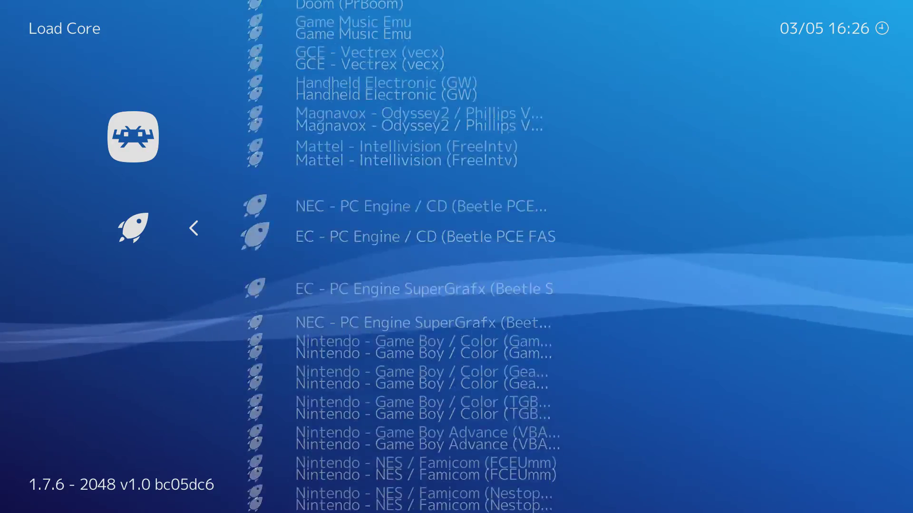
key("Down")
key("Down")
key("Down")
key("Down")
key("Down")
key("Down")
key("Down")
key("Down")
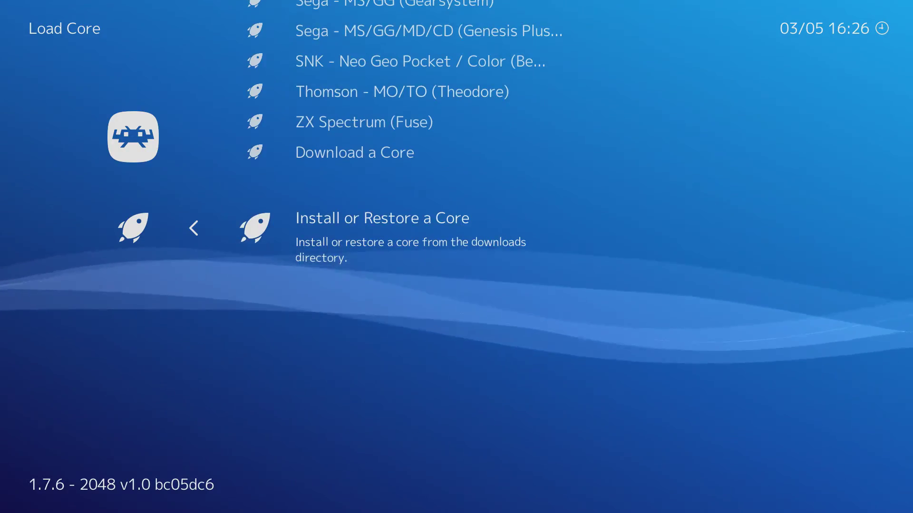
key("Up")
key("Up")
key("Up")
key("Up")
key("Up")
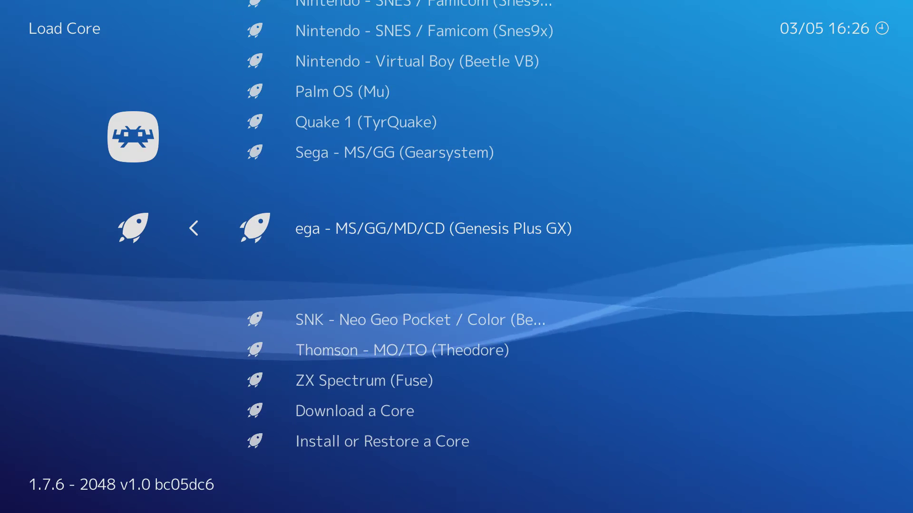
key("Up")
key("Up")
key("Up")
key("Up")
key("Up")
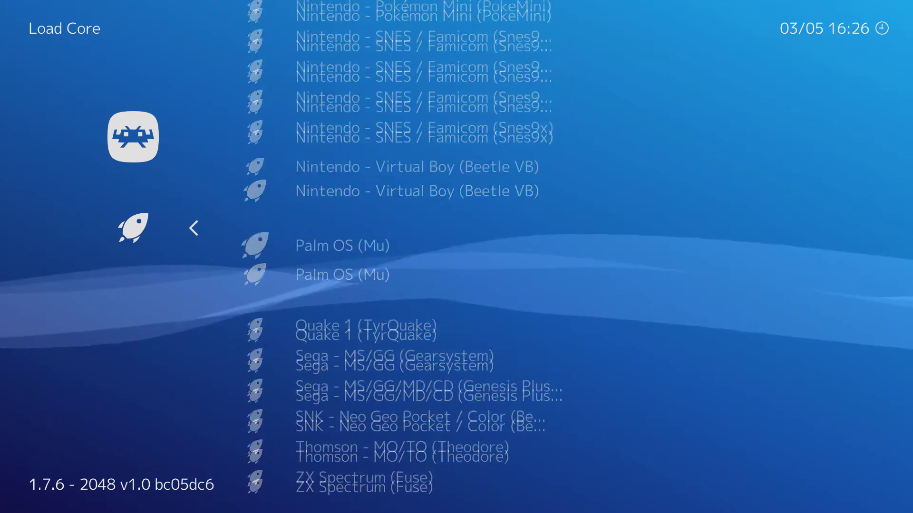
key("Up")
key("Up")
key("Up")
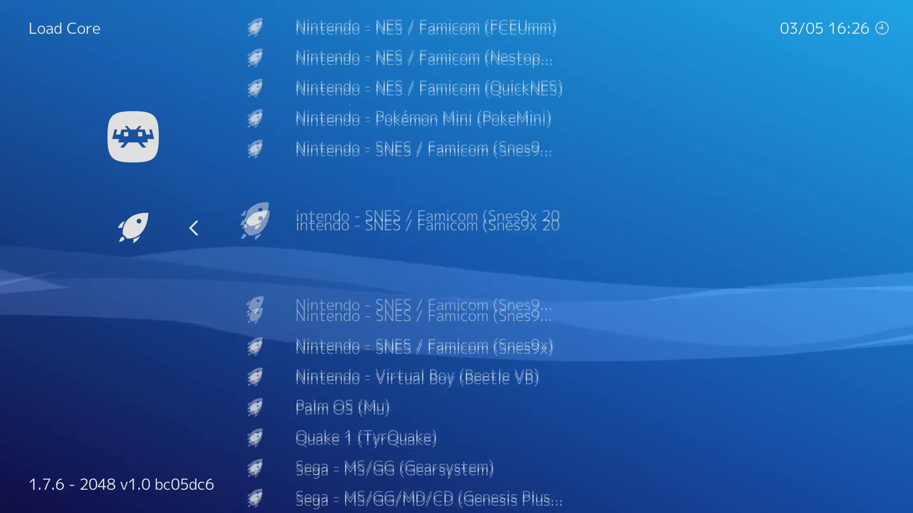
key("Up")
key("Up")
key("Up")
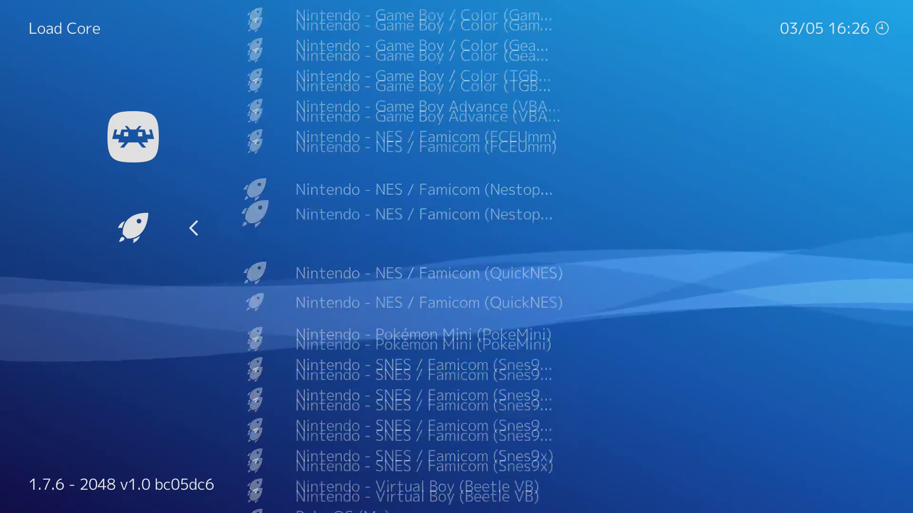
key("Down")
key("Down")
key("Down")
key("Down")
key("Down")
key("Down")
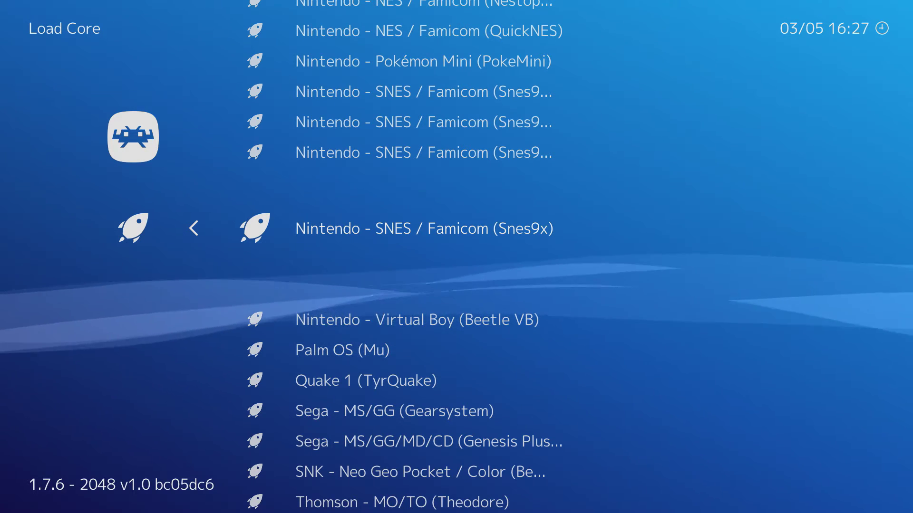
key("Return")
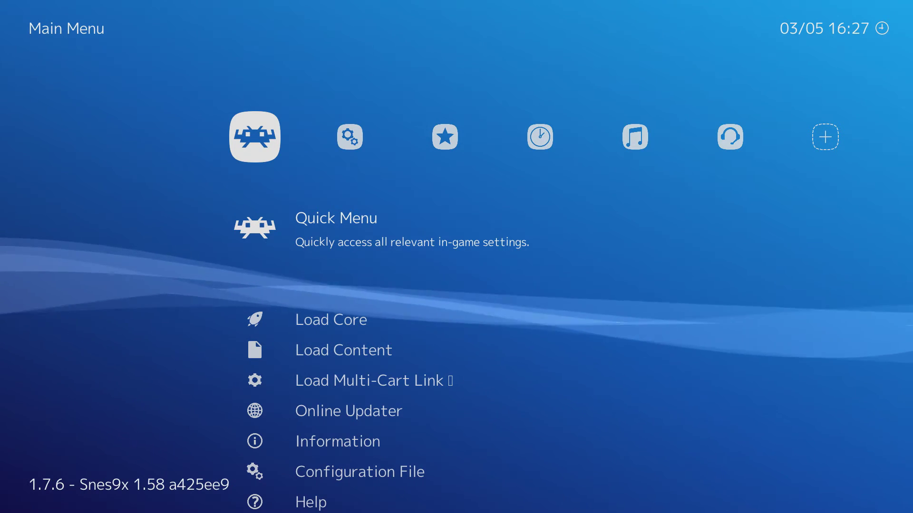
Open Load Content's file browser and look inside /dev_usb000/.
key("Down")
key("Down")
key("Up")
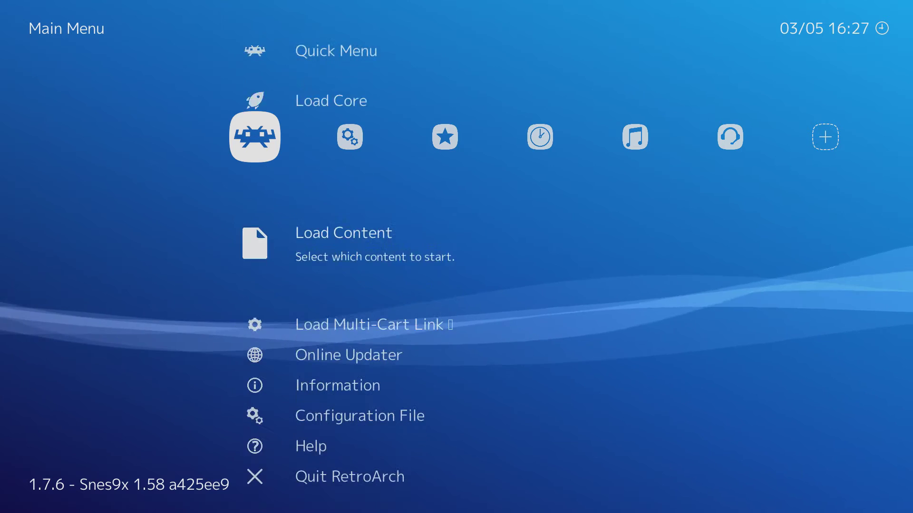
key("Down")
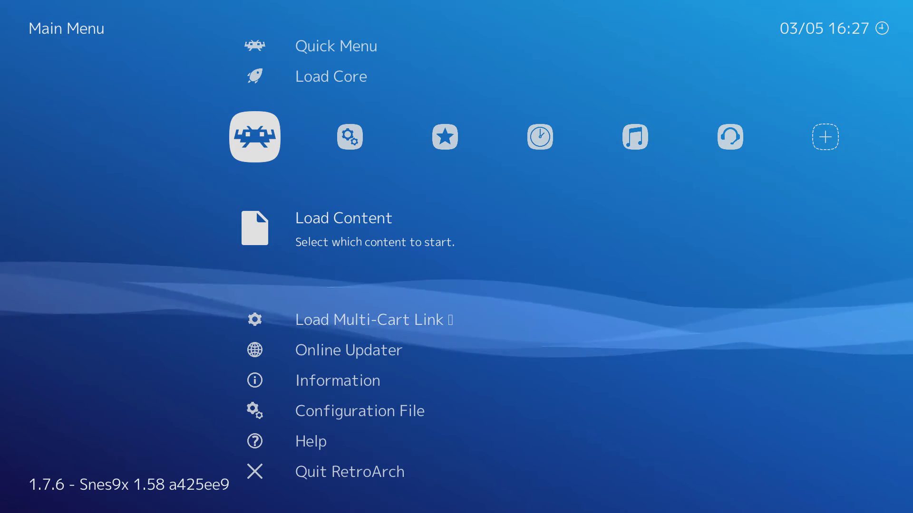
key("Return")
key("Down")
key("Down")
key("Down")
key("Down")
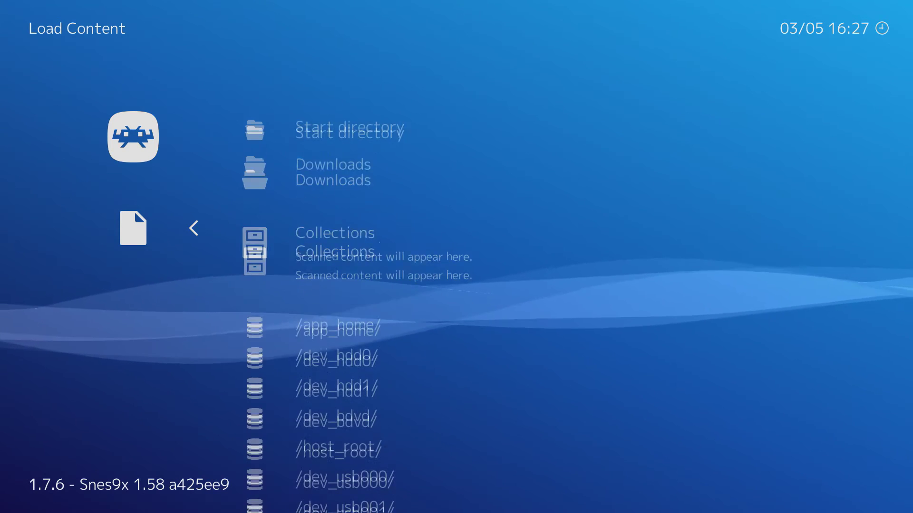
key("Down")
key("Down")
key("Down")
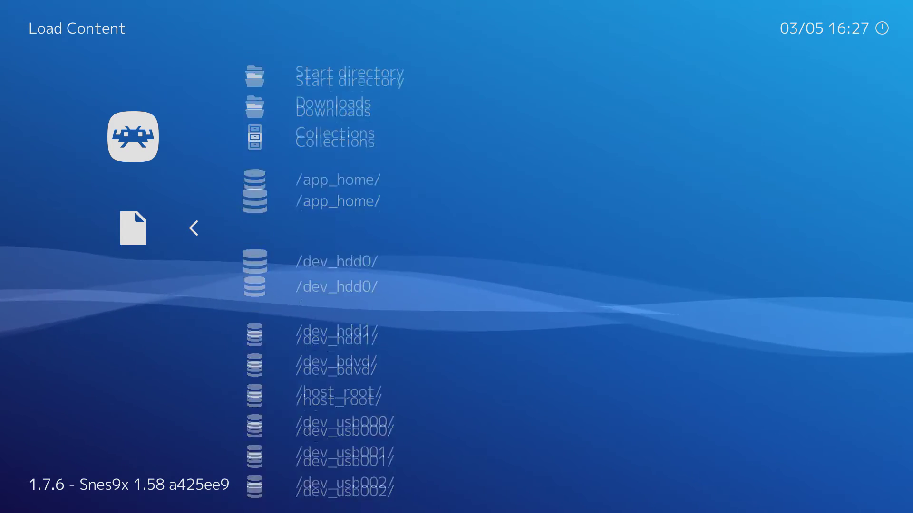
key("Down")
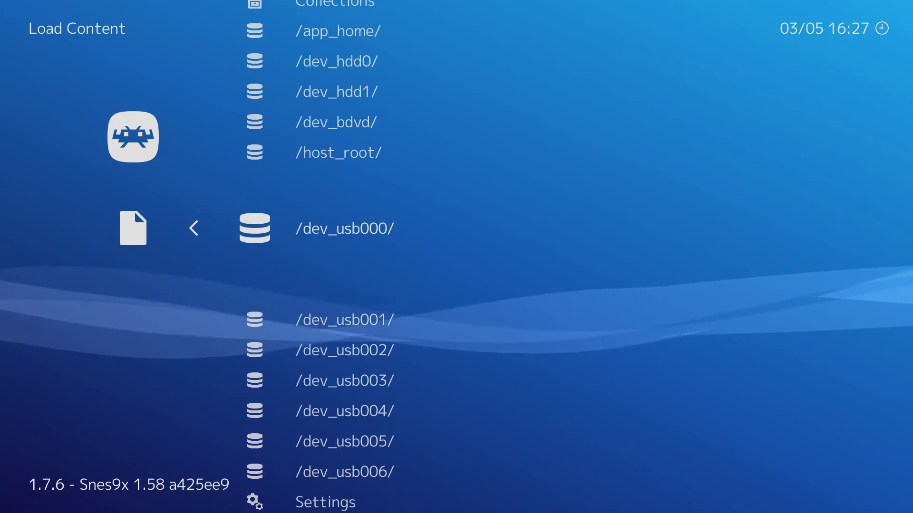
key("Return")
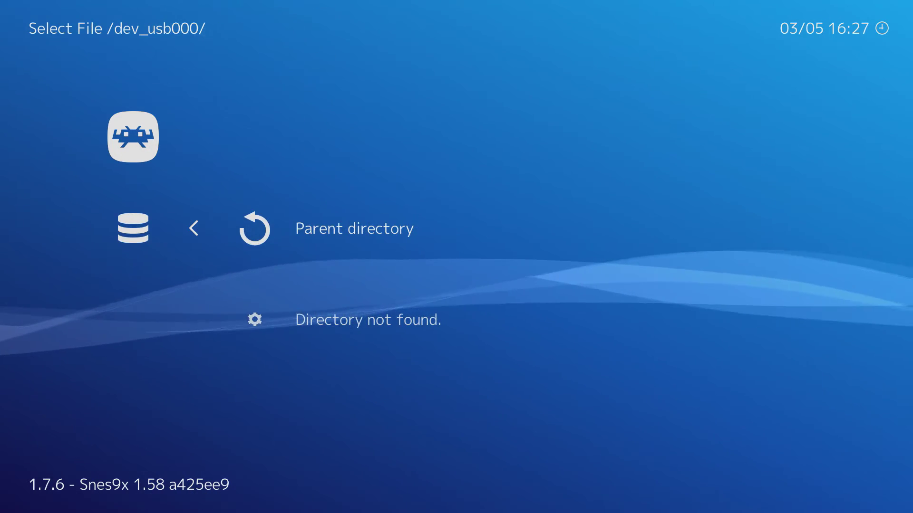
Check /dev_usb001/ down to its Super Nintendo Games folder.
key("BackSpace")
key("Down")
key("Return")
key("Down")
key("Down")
key("Down")
key("Down")
key("Down")
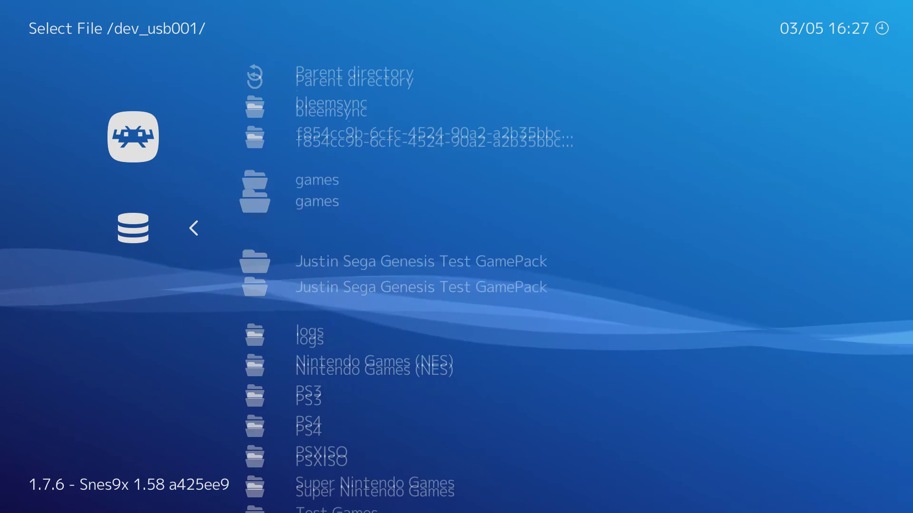
key("Up")
key("Up")
key("Up")
key("Up")
key("Up")
key("Up")
key("Down")
key("Down")
key("Down")
key("Down")
key("Down")
key("Down")
key("Down")
key("Down")
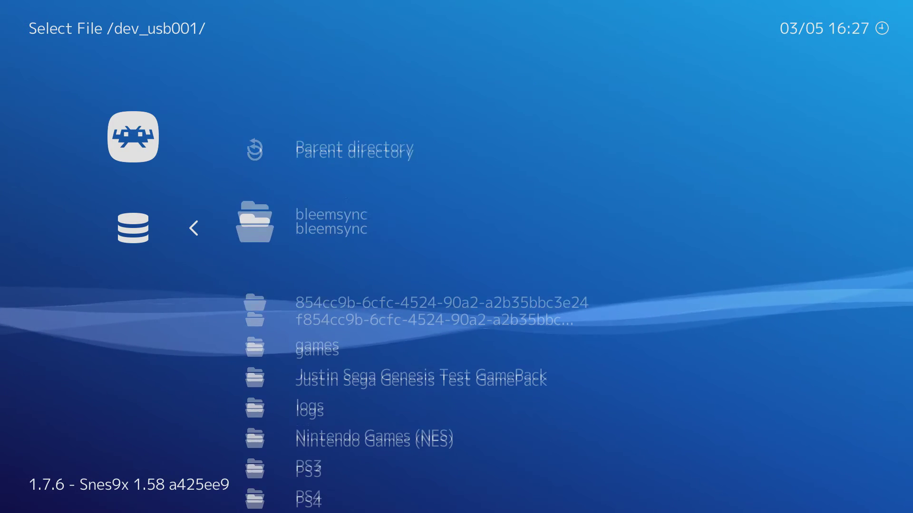
key("Down")
key("Down")
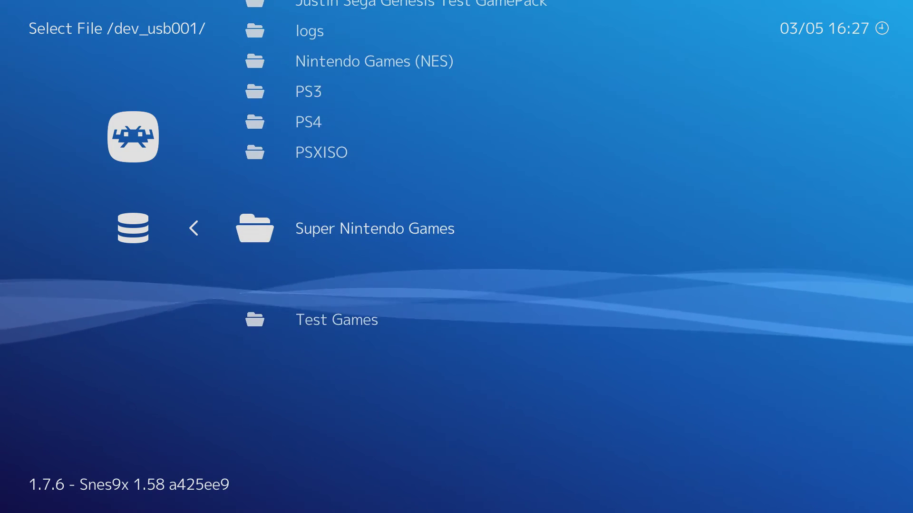
Return to the drive list and open the internal /dev_hdd0/ drive.
key("BackSpace")
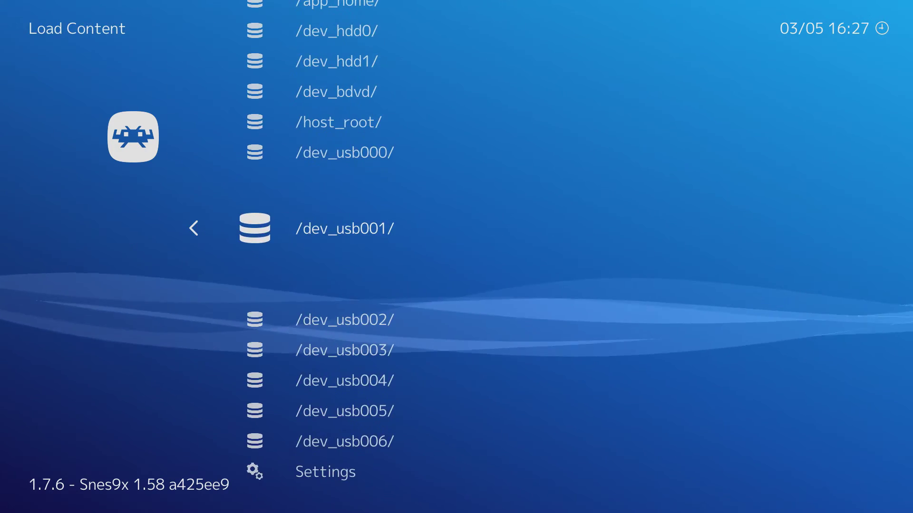
key("Up")
key("Up")
key("Up")
key("Up")
key("Up")
key("Up")
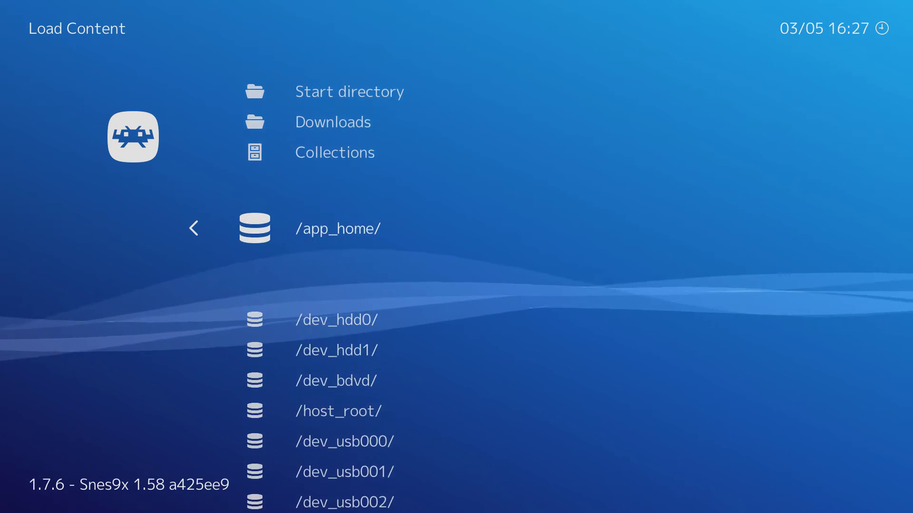
key("Down")
key("Return")
Open the Super Nintendo Games folder on /dev_hdd0/.
key("Down")
key("Down")
key("Down")
key("Down")
key("Down")
key("Down")
key("Down")
key("Down")
key("Down")
key("Down")
key("Down")
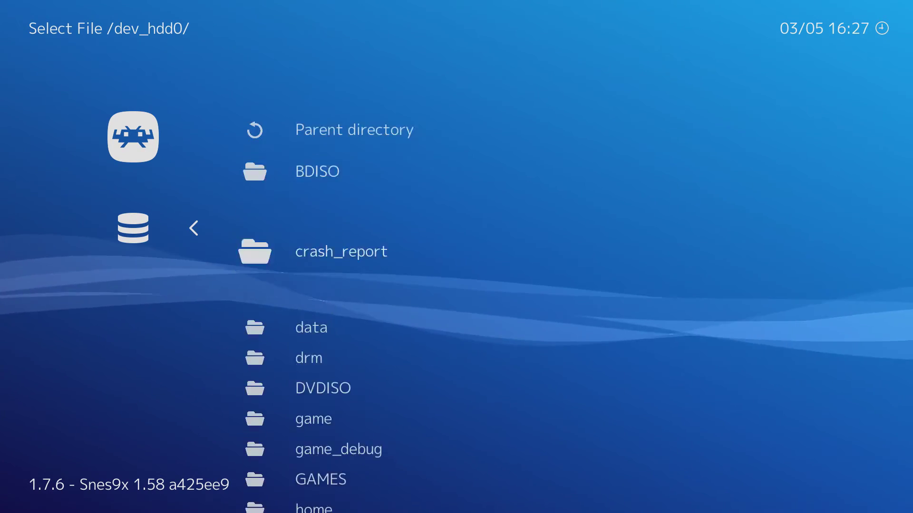
key("Down")
key("Down")
key("Down")
key("Down")
key("Down")
key("Down")
key("Down")
key("Down")
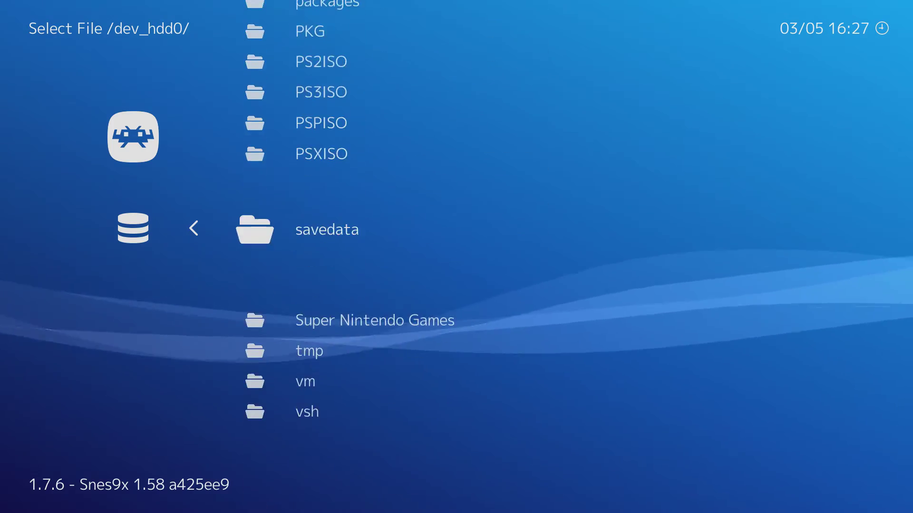
key("Down")
key("Down")
key("Up")
key("Return")
Select Super Mario World.smc and browse the suggested Snes9x cores.
key("Down")
key("Down")
key("Down")
key("Down")
key("Down")
key("Down")
key("Down")
key("Down")
key("Down")
key("Down")
key("Down")
key("Down")
key("Down")
key("Down")
key("Down")
key("Down")
key("Down")
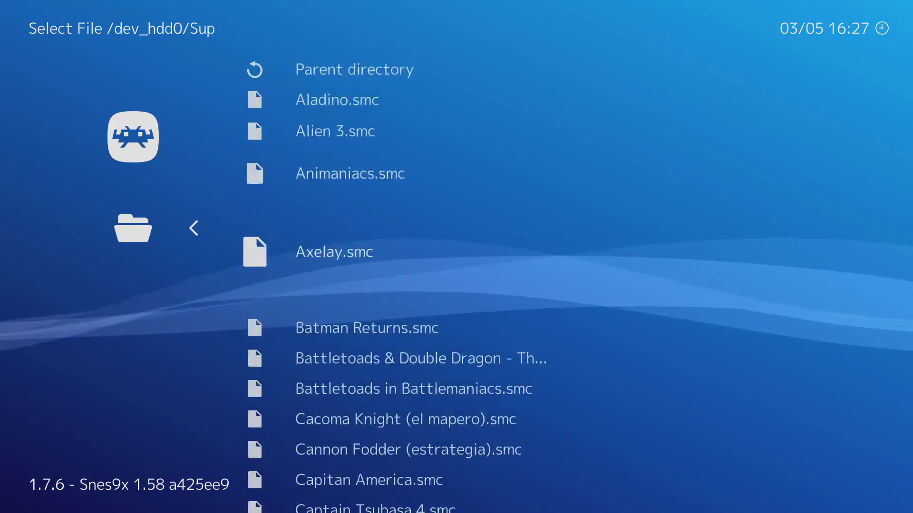
key("Down")
key("Down")
key("Down")
key("Down")
key("Down")
key("Down")
key("Down")
key("Down")
key("Down")
key("Down")
key("Down")
key("Down")
key("Down")
key("Down")
key("Down")
key("Down")
key("Down")
key("Down")
key("Down")
key("Down")
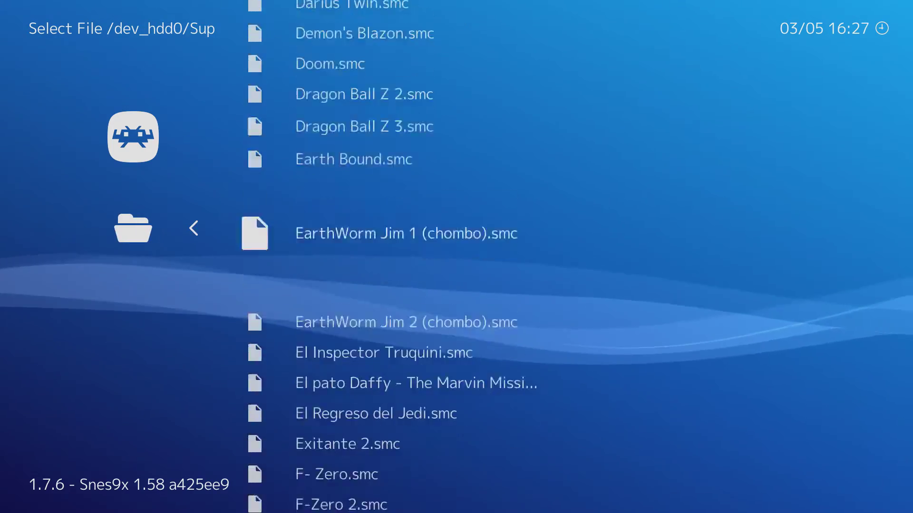
key("Down")
key("Down")
key("Down")
key("Down")
key("Down")
key("Down")
key("Down")
key("Down")
key("Down")
key("Down")
key("Down")
key("Down")
key("Down")
key("Down")
key("Down")
key("Down")
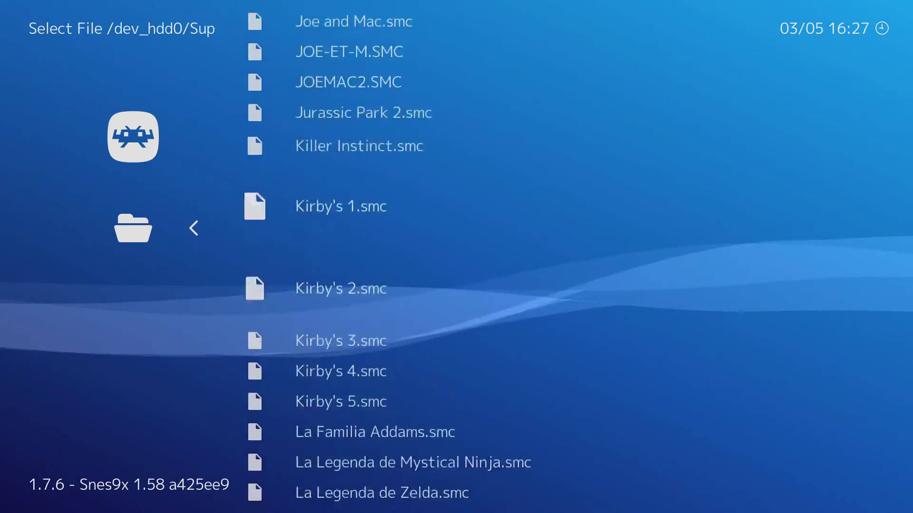
key("Down")
key("Down")
key("Down")
key("Down")
key("Down")
key("Down")
key("Down")
key("Down")
key("Down")
key("Down")
key("Down")
key("Down")
key("Down")
key("Down")
key("Down")
key("Down")
key("Down")
key("Down")
key("Down")
key("Down")
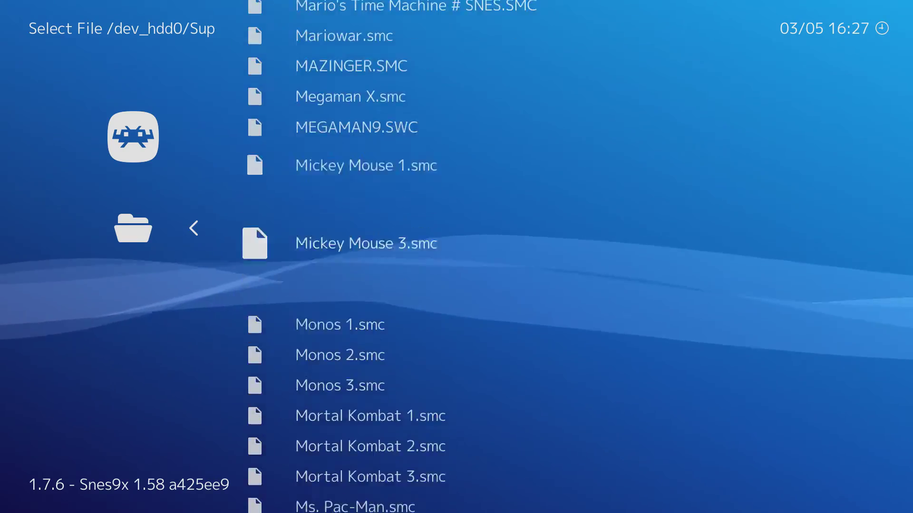
key("Down")
key("Down")
key("Down")
key("Down")
key("Down")
key("Down")
key("Down")
key("Down")
key("Down")
key("Down")
key("Down")
key("Down")
key("Down")
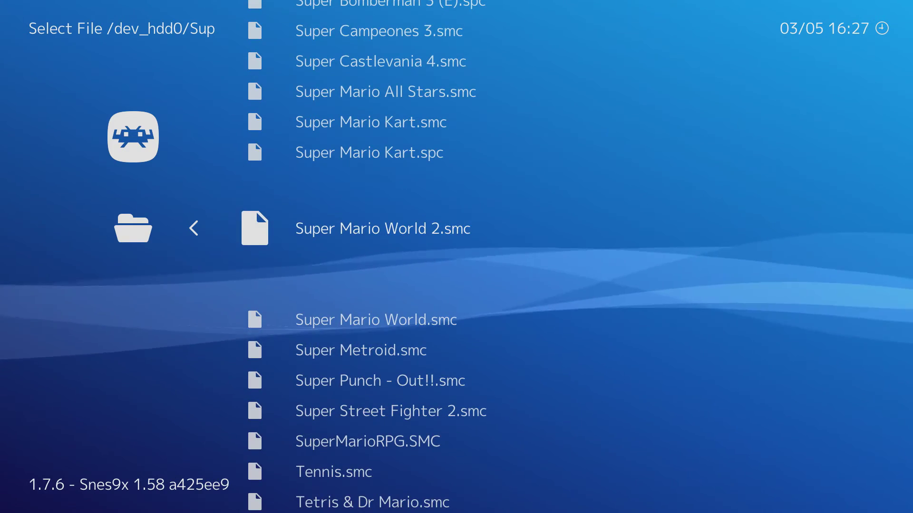
key("Down")
key("Return")
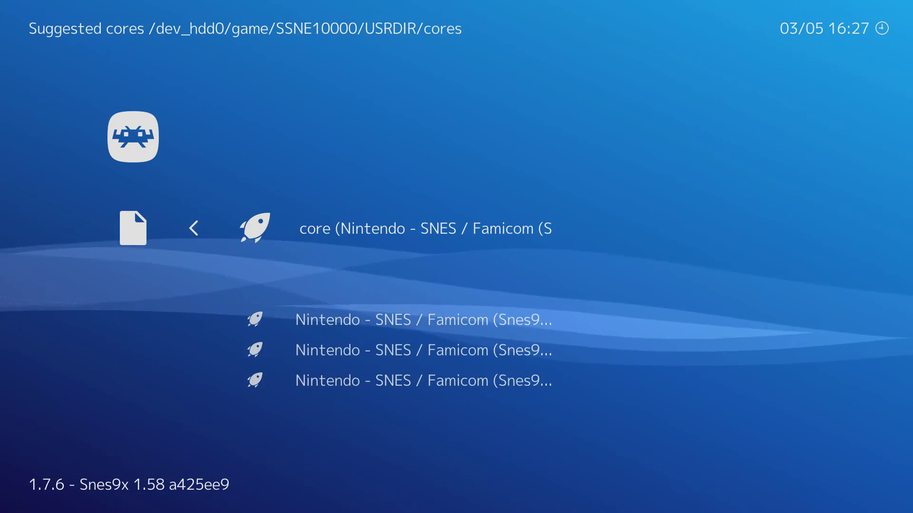
key("Down")
key("Up")
key("Down")
key("Down")
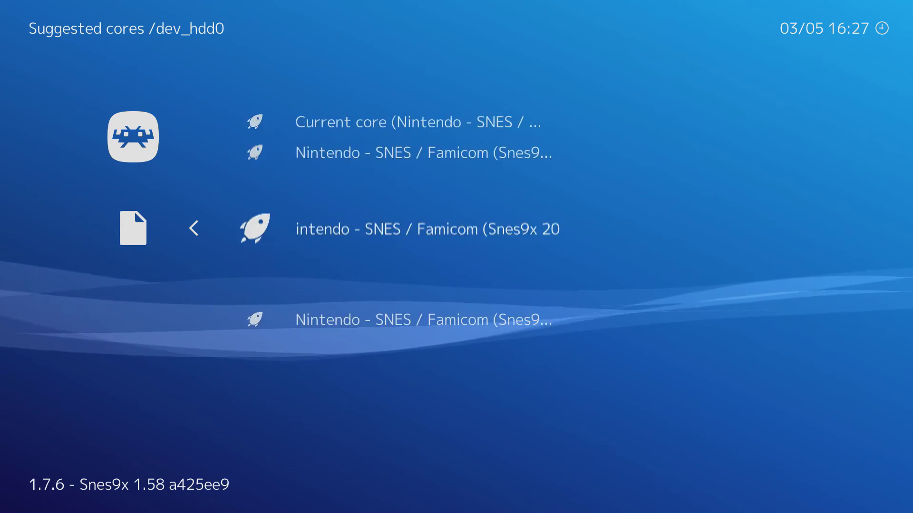
key("Down")
Run Super Mario World on Snes9x 2010, start a 1 Player Game on Mario A, then open the Quick Menu.
key("Return")
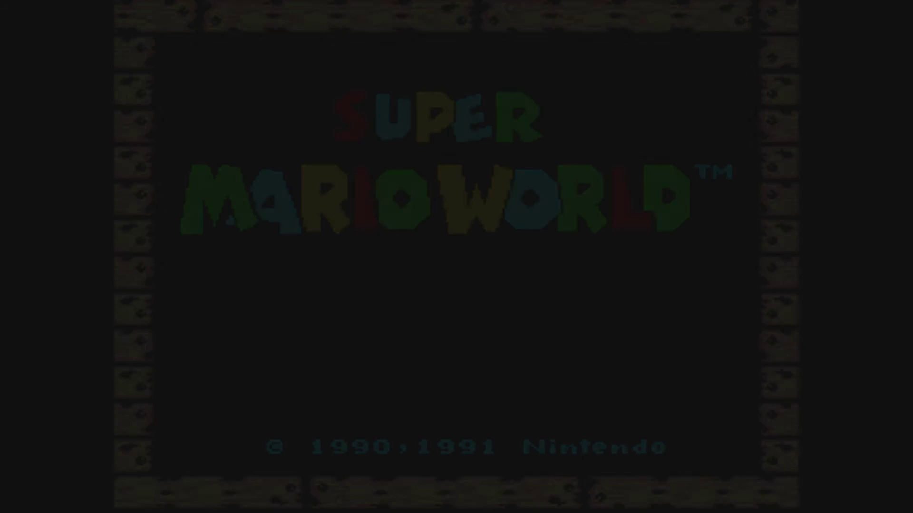
key("Return")
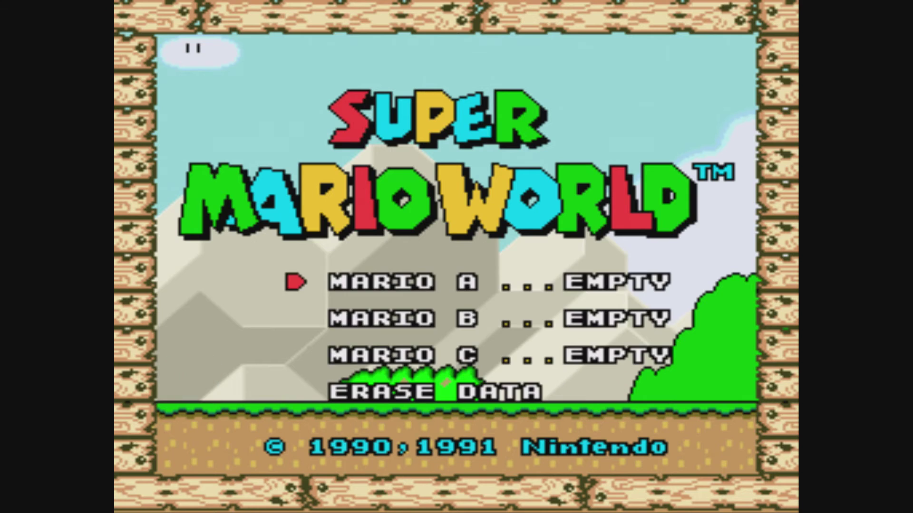
key("Return")
key("z")
key("Return")
key("Return")
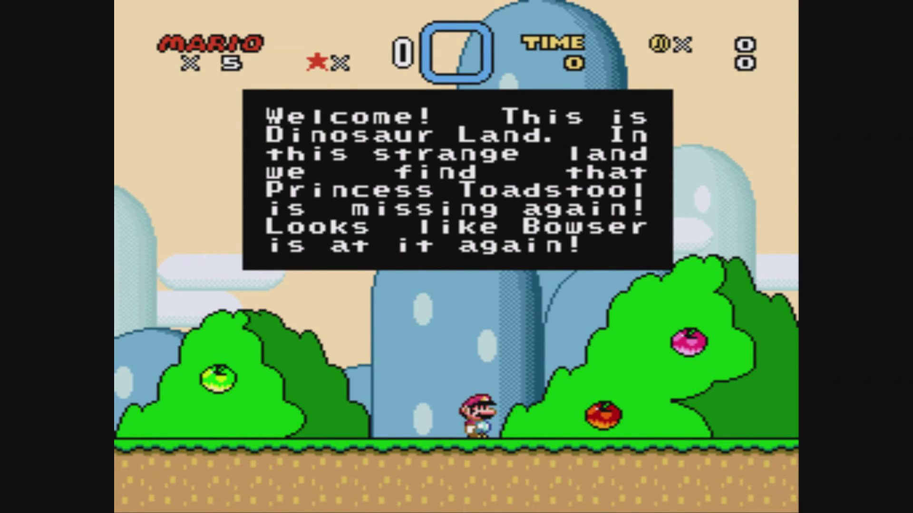
key("F1")
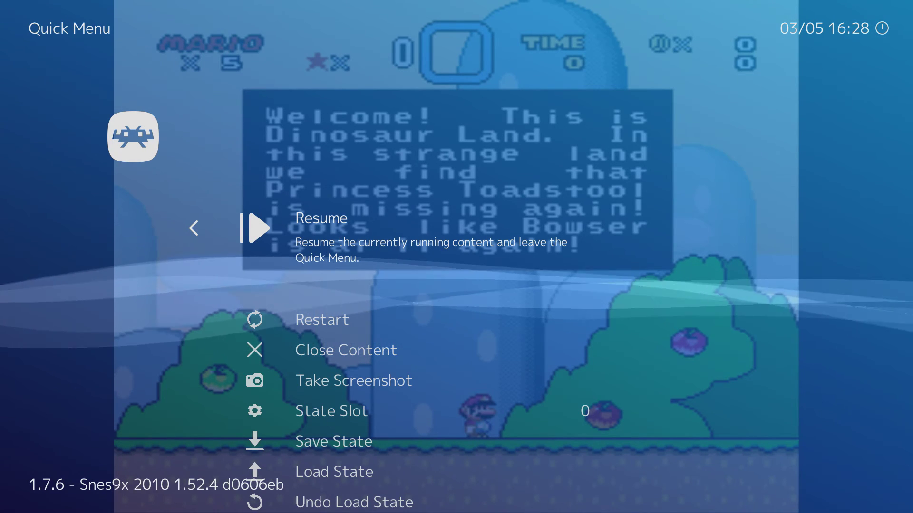
Browse the Quick Menu down to Overrides, view the Rewind info, then resume Super Mario World.
key("Down")
key("Up")
key("Down")
key("Down")
key("Down")
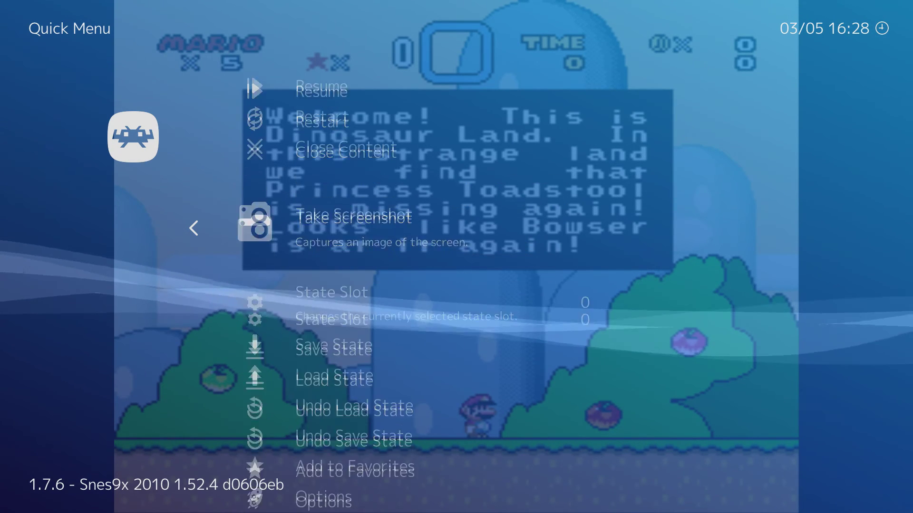
key("Up")
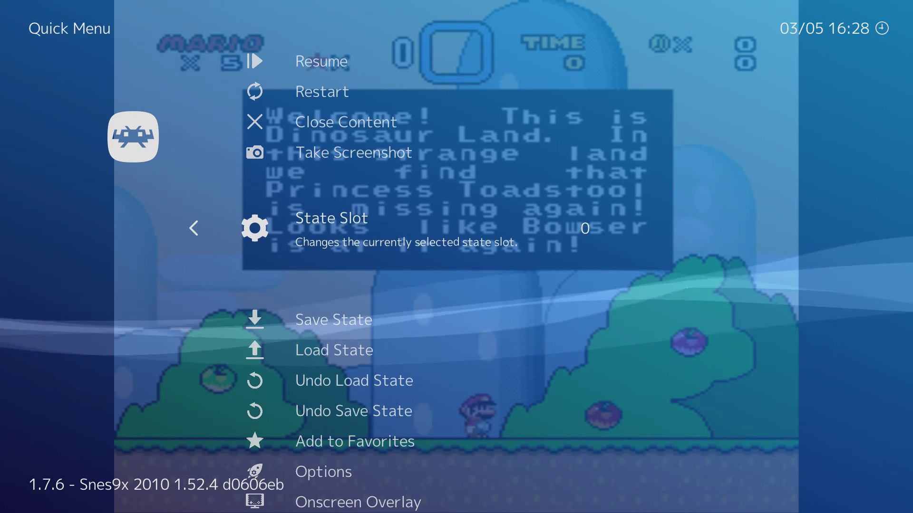
key("Down")
key("Down")
key("Down")
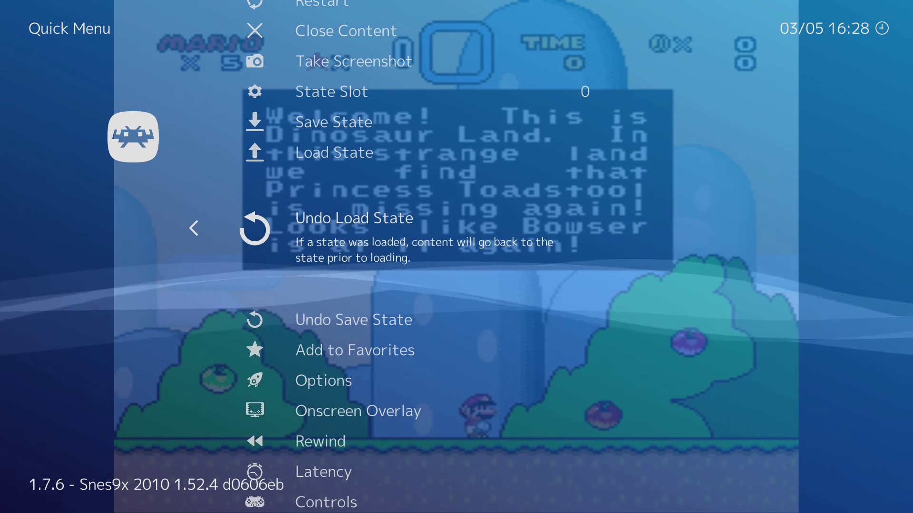
key("Down")
key("Down")
key("Down")
key("Down")
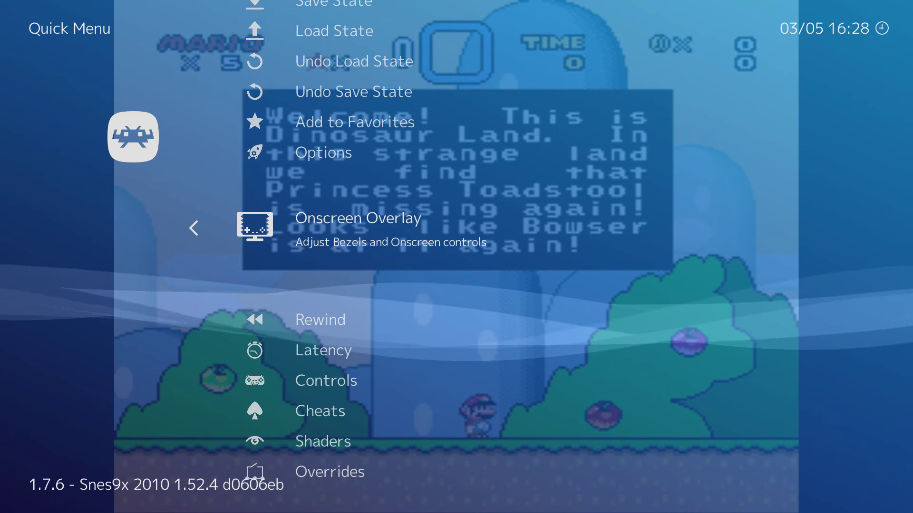
key("Down")
key("Down")
key("Down")
key("Down")
key("Down")
key("Down")
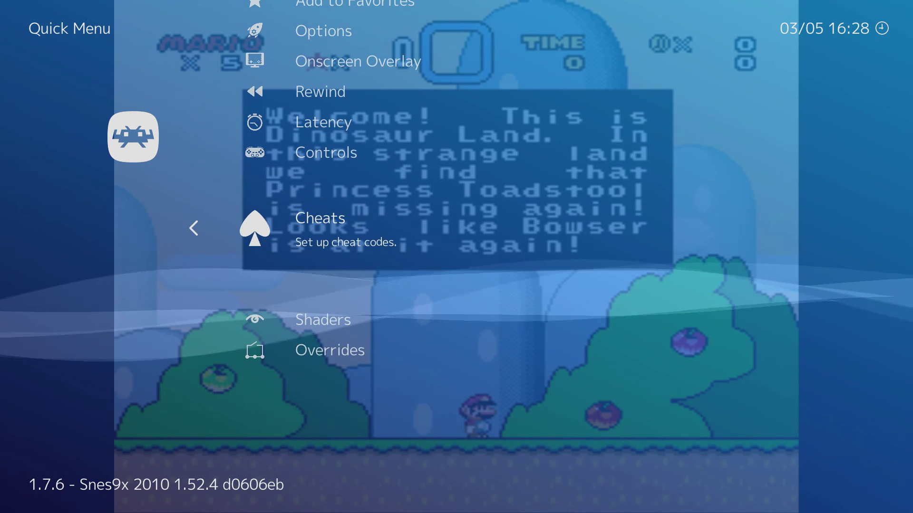
key("Up")
key("Up")
key("Up")
key("Up")
key("Up")
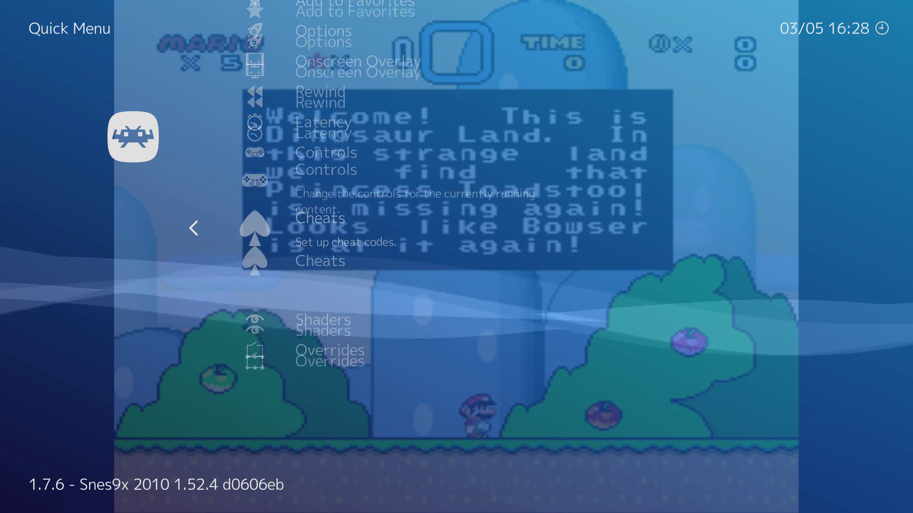
key("Shift_R")
key("F1")
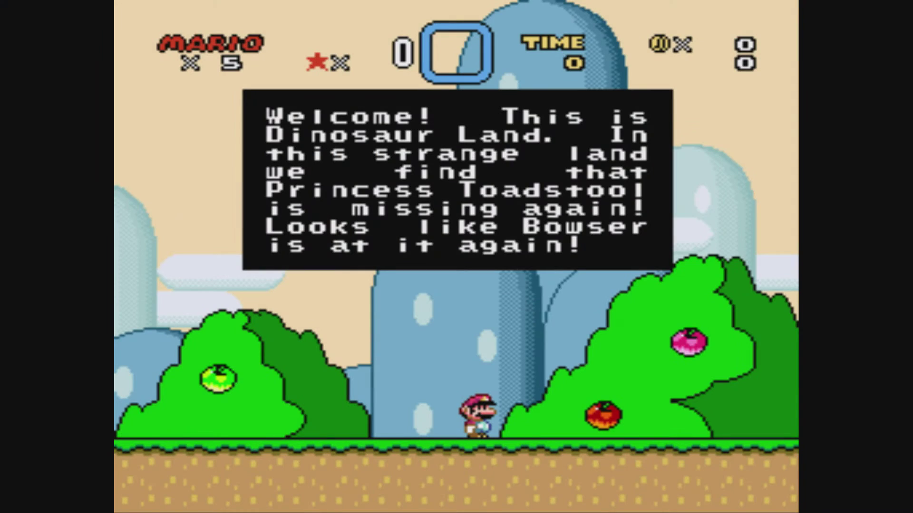